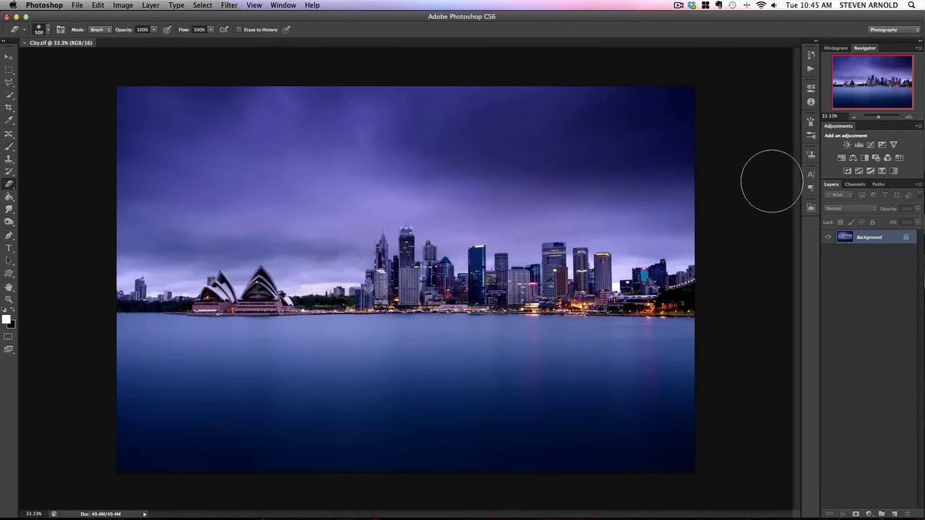
left_click(284, 6)
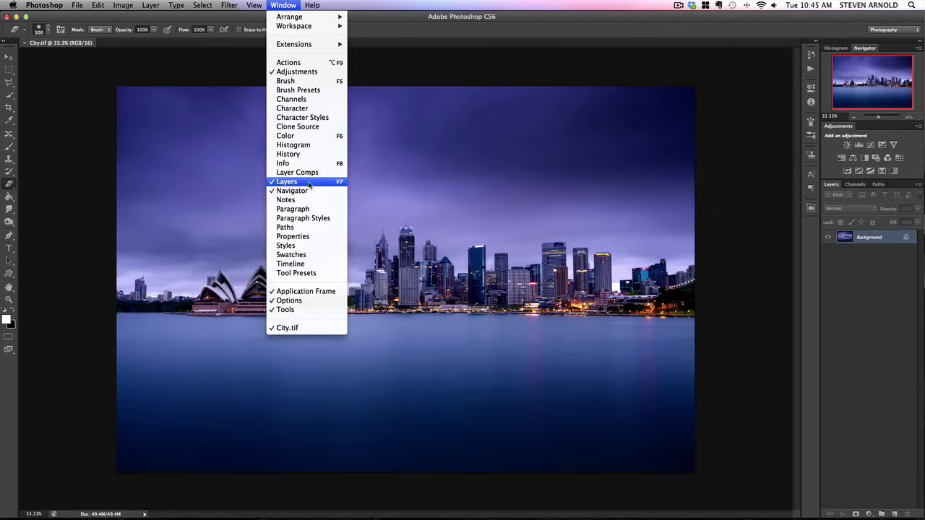
left_click(898, 292)
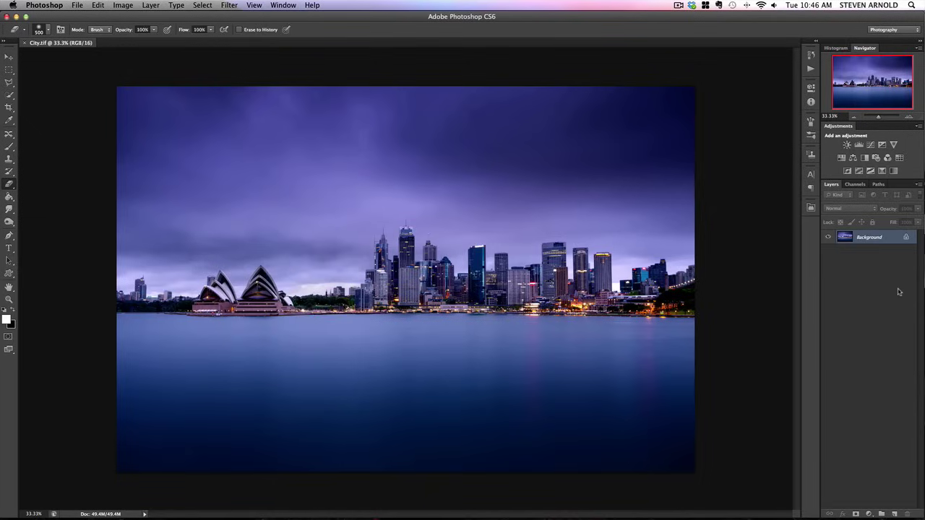
Duplicate the Background layer of the city photo under the default name.
right_click(874, 243)
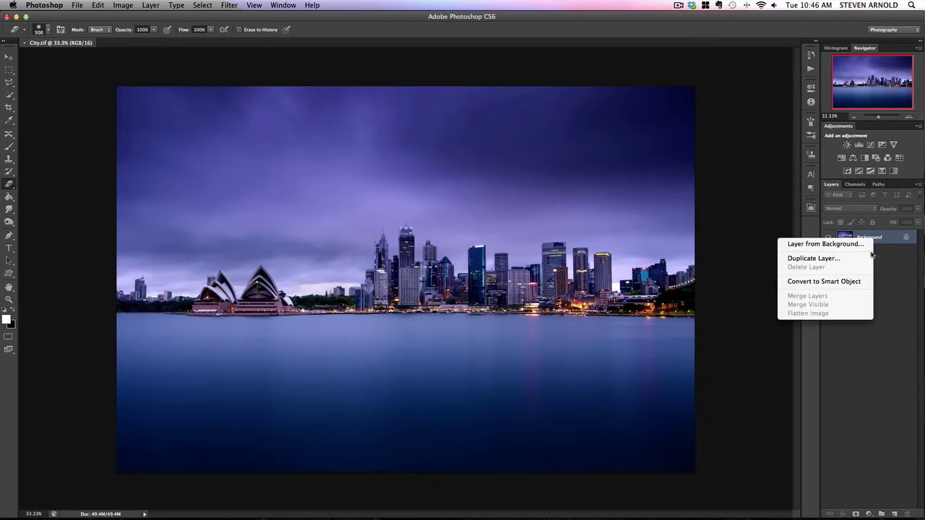
left_click(853, 259)
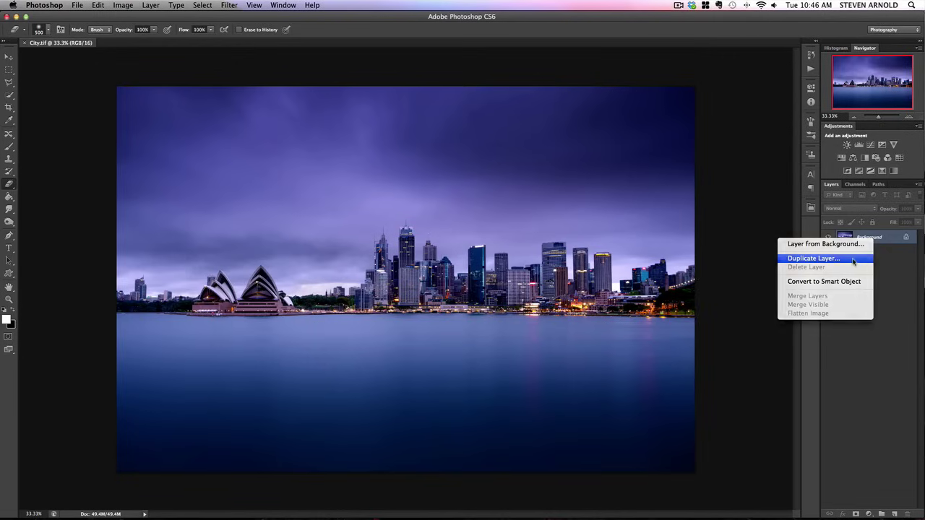
left_click(577, 226)
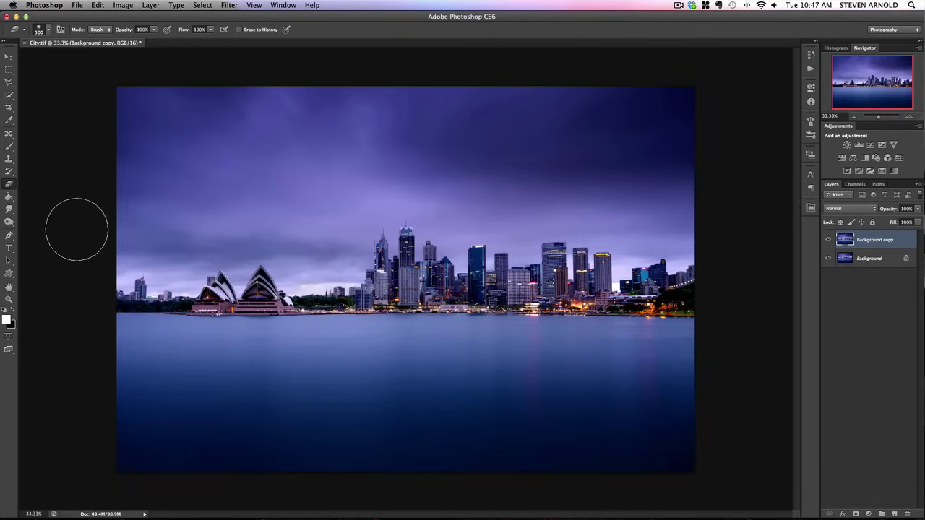
Paint a wavy white brush stroke at 100% opacity across the water on the duplicated layer.
left_click(11, 147)
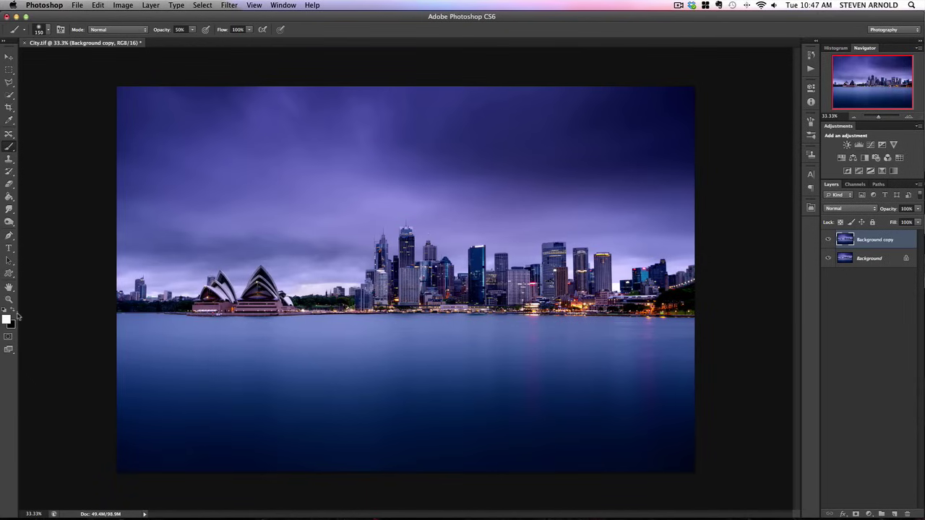
left_click_drag(192, 30, 244, 45)
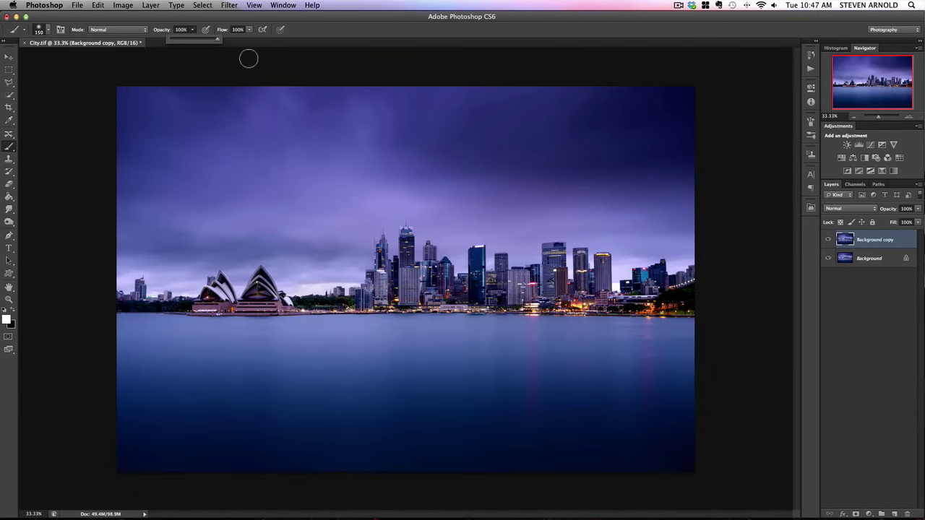
left_click(247, 56)
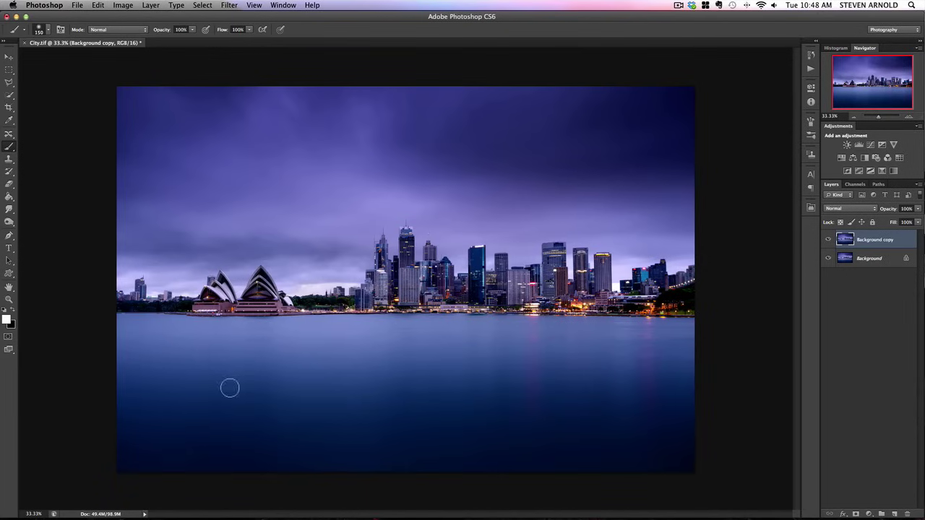
mouse_move(208, 412)
left_mouse_down()
mouse_move(294, 375)
mouse_move(319, 408)
mouse_move(619, 395)
left_mouse_up()
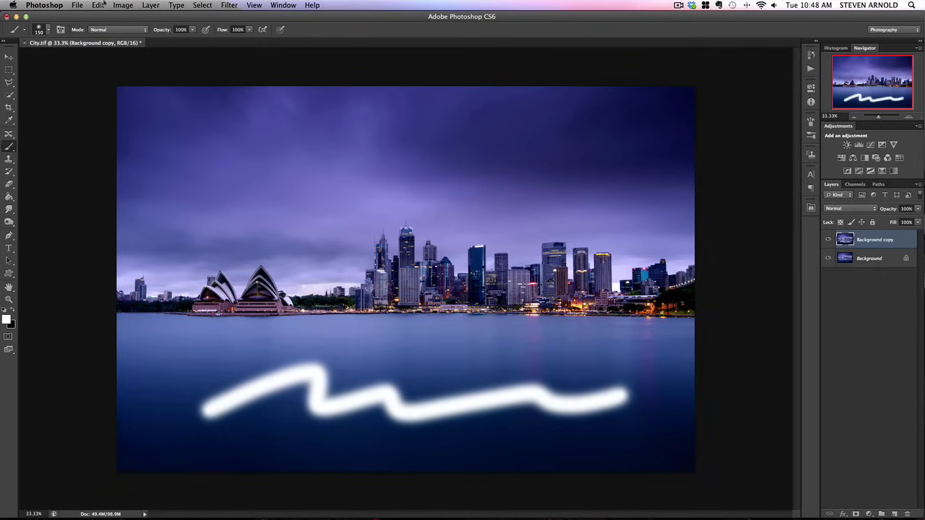
Brighten the painted layer with a Curves adjustment, setting an RGB midpoint of input 125 and output 183, and compare it with the original.
left_click(127, 5)
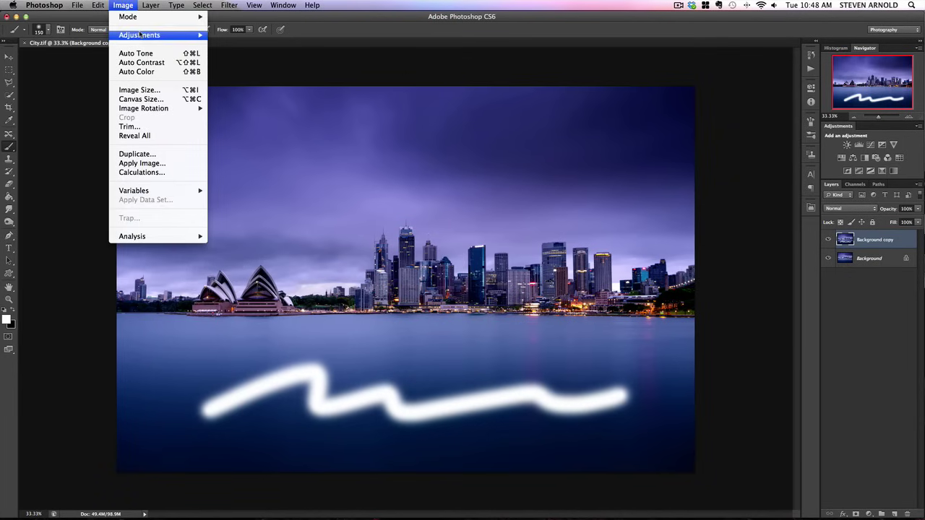
mouse_move(139, 35)
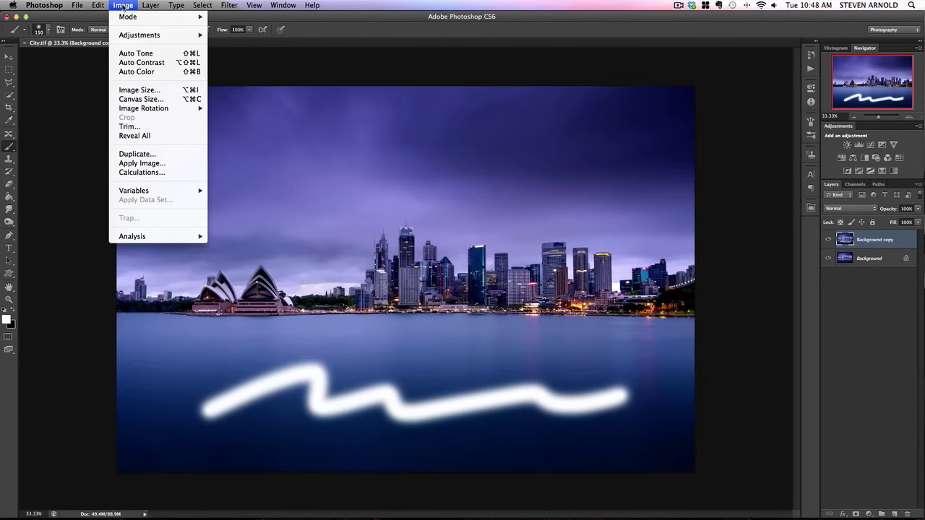
left_click(850, 243)
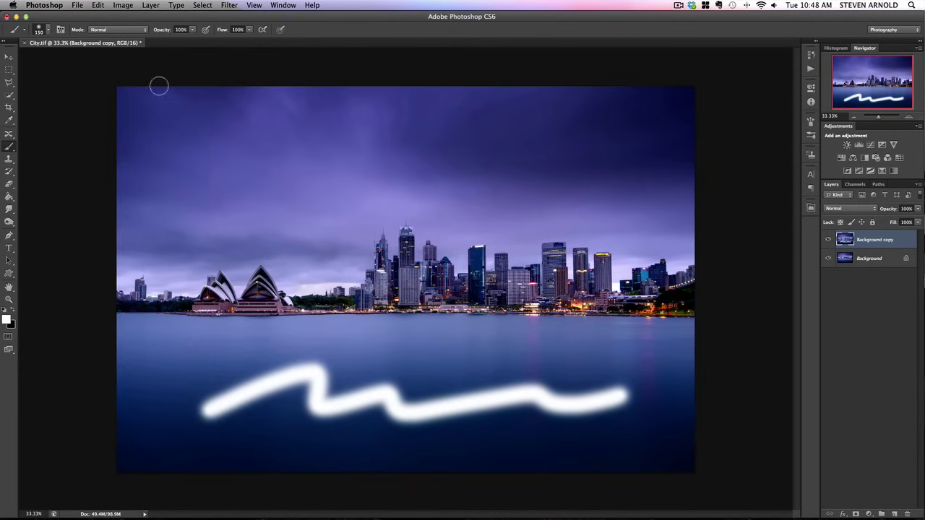
left_click(124, 7)
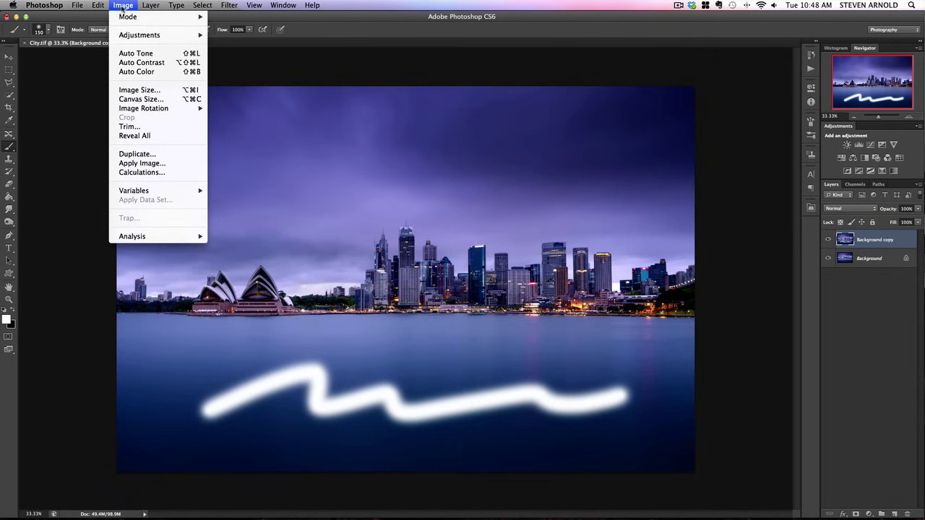
mouse_move(132, 35)
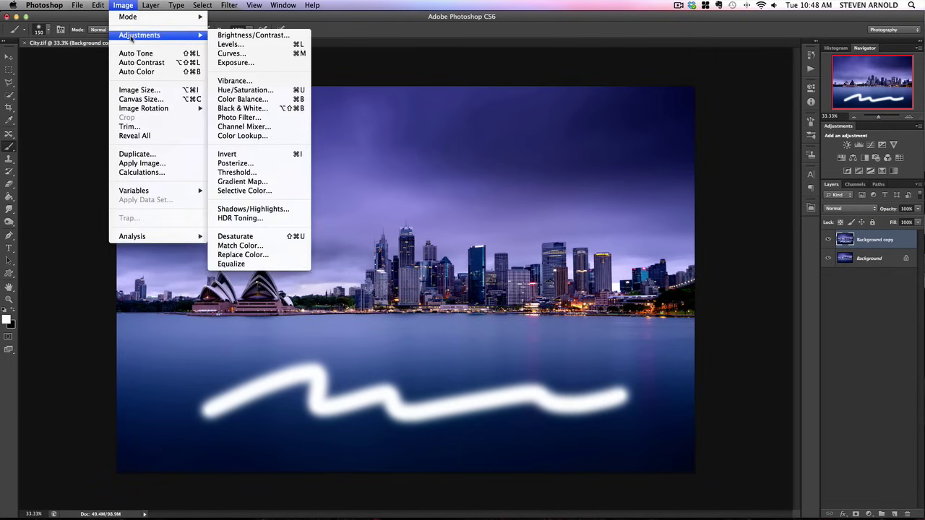
left_click(245, 55)
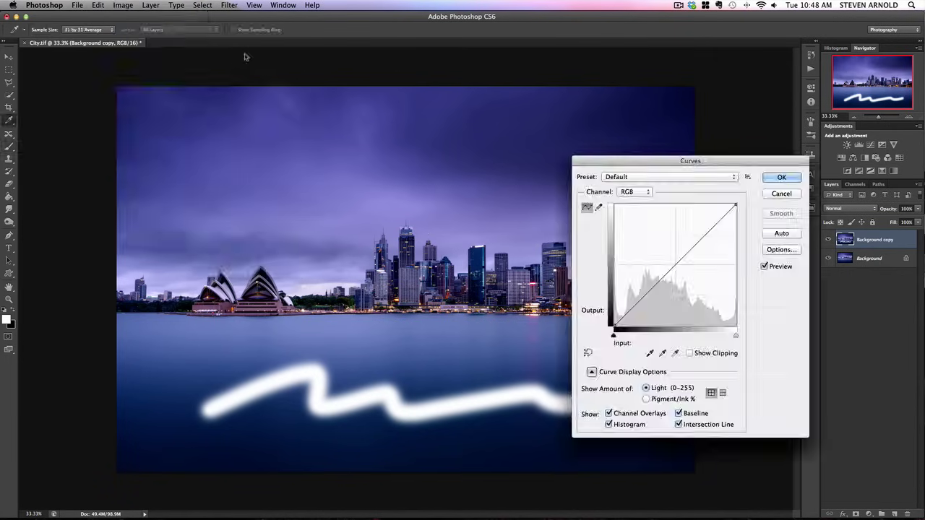
left_click_drag(678, 164, 665, 90)
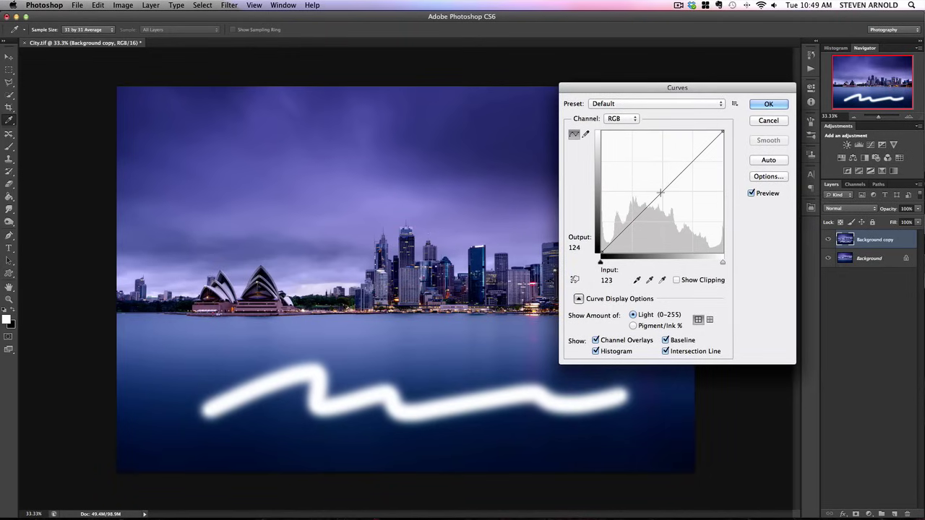
left_click_drag(660, 193, 660, 165)
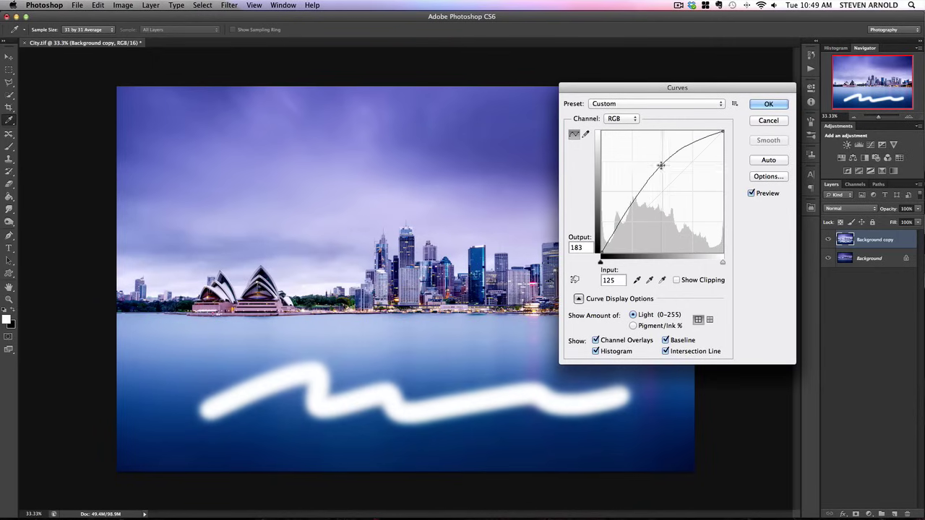
left_click(768, 106)
key("b")
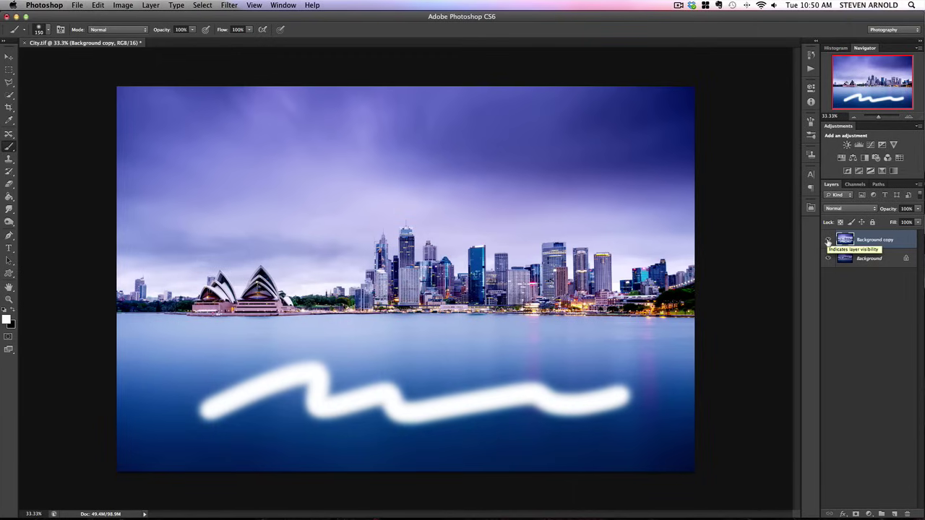
left_click(828, 241)
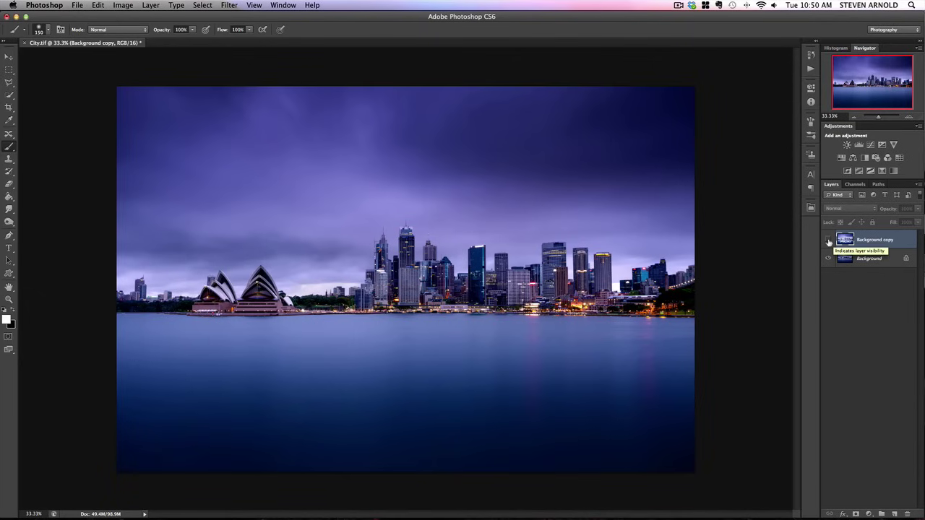
left_click(828, 241)
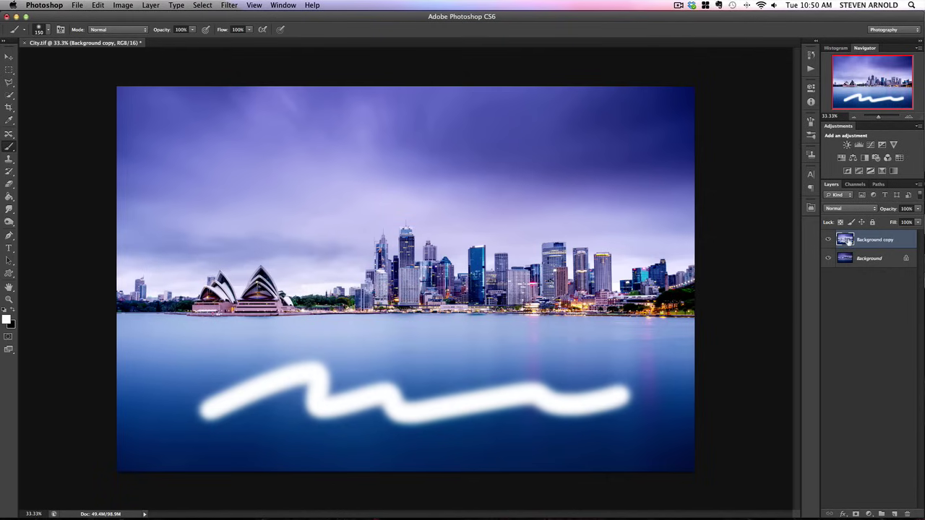
Duplicate the brightened Background copy layer under the default name.
right_click(848, 241)
right_click(870, 243)
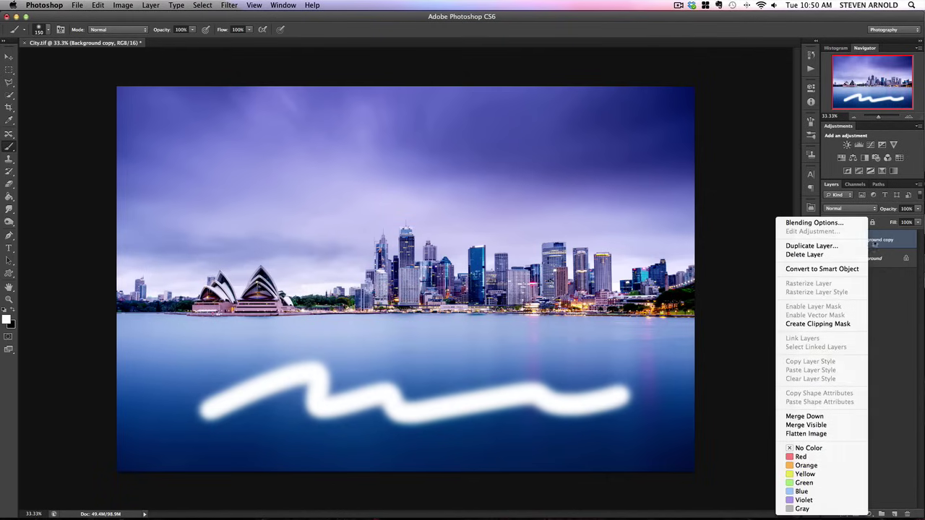
left_click(856, 246)
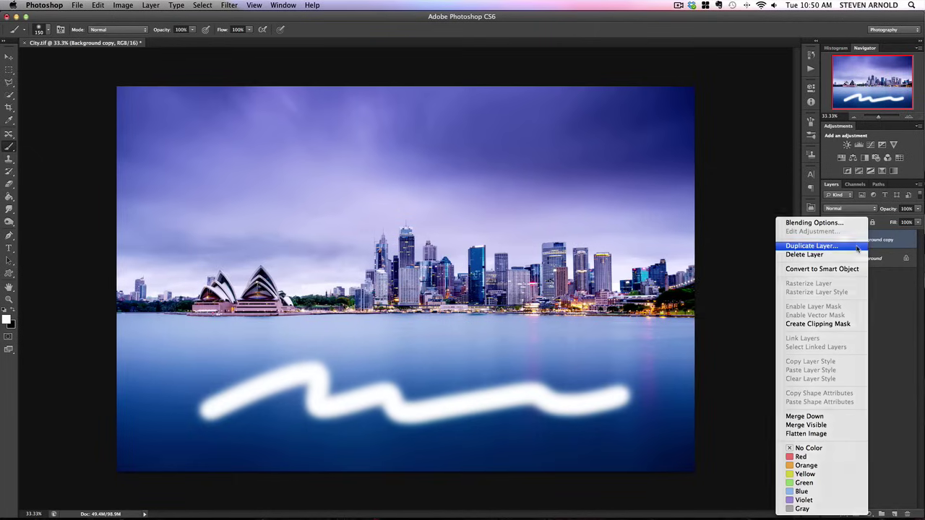
left_click(567, 224)
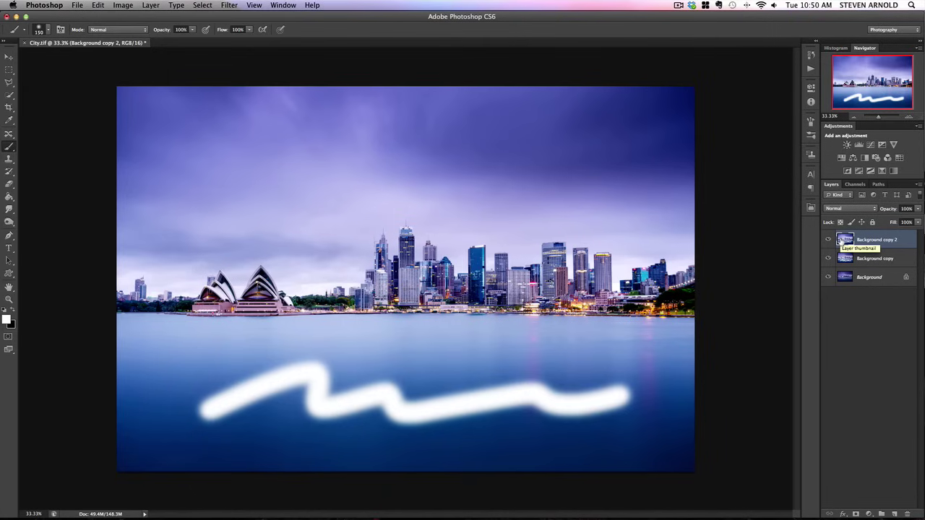
Apply a Hue/Saturation adjustment to the topmost layer with the master saturation at +44.
left_click(151, 5)
mouse_move(123, 6)
mouse_move(174, 34)
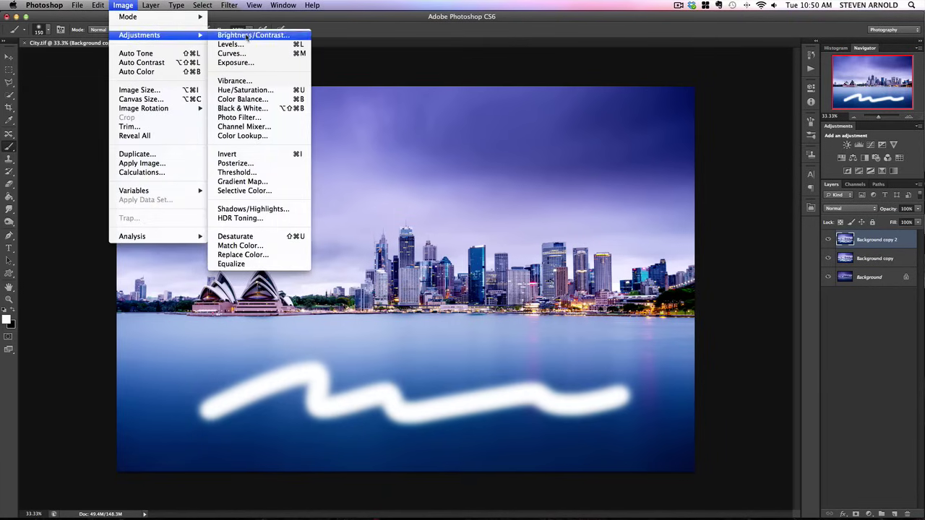
left_click(257, 90)
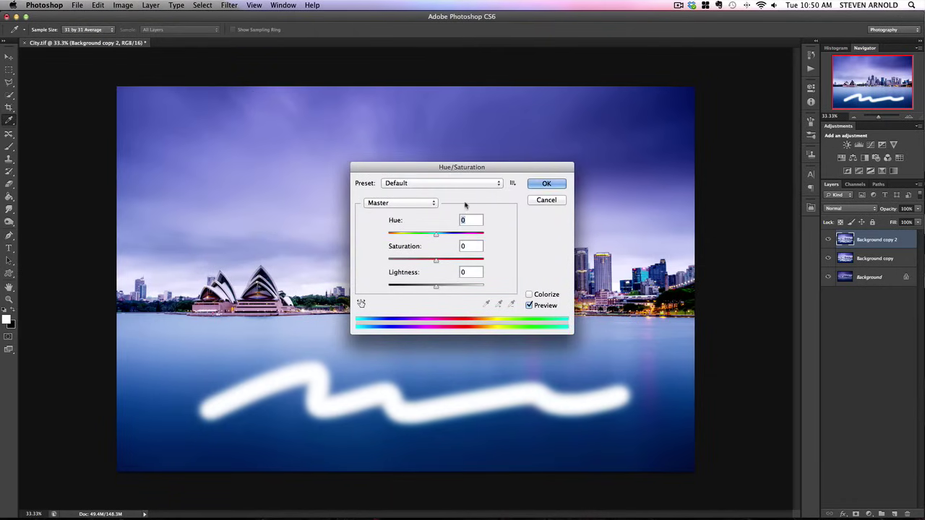
left_click_drag(465, 170, 648, 94)
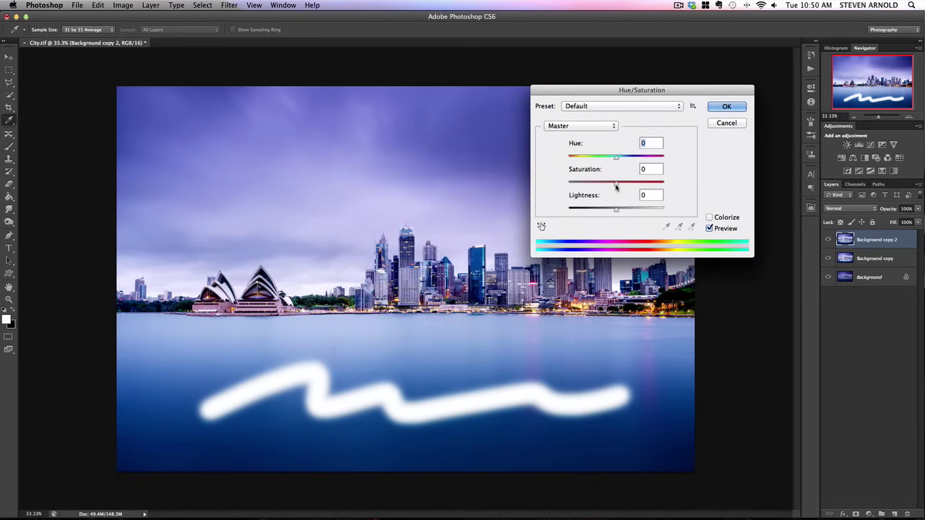
left_click_drag(616, 187, 637, 185)
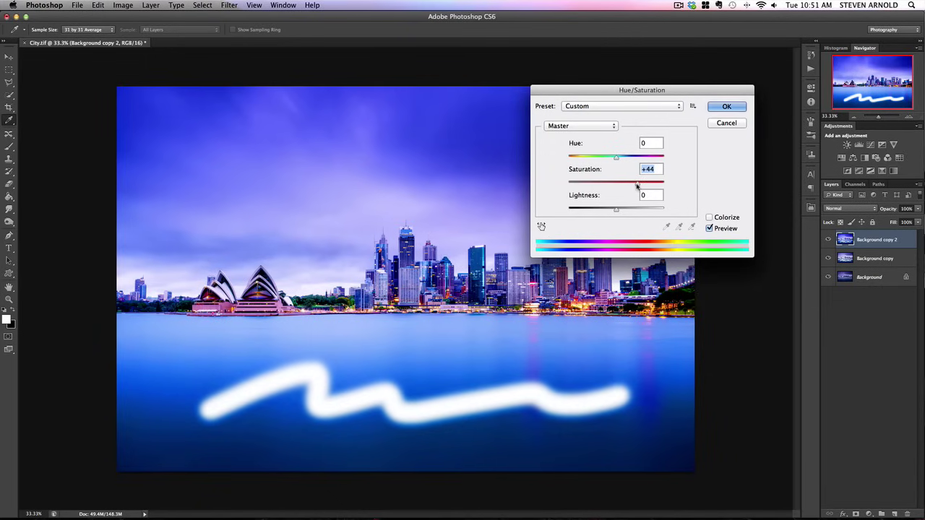
left_click(724, 107)
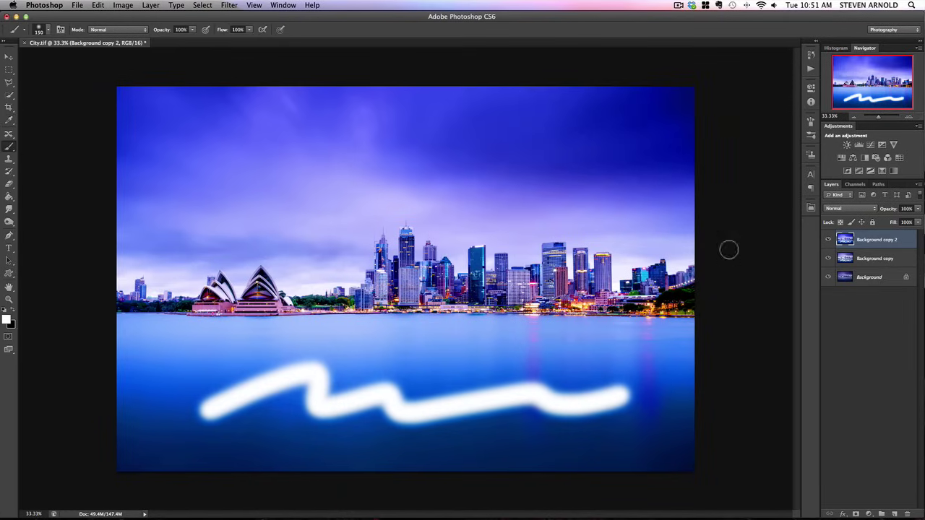
Compare the edits with the original by hiding and showing the saturated top layer and the brightened layer, ending with all layers visible.
left_click(828, 242)
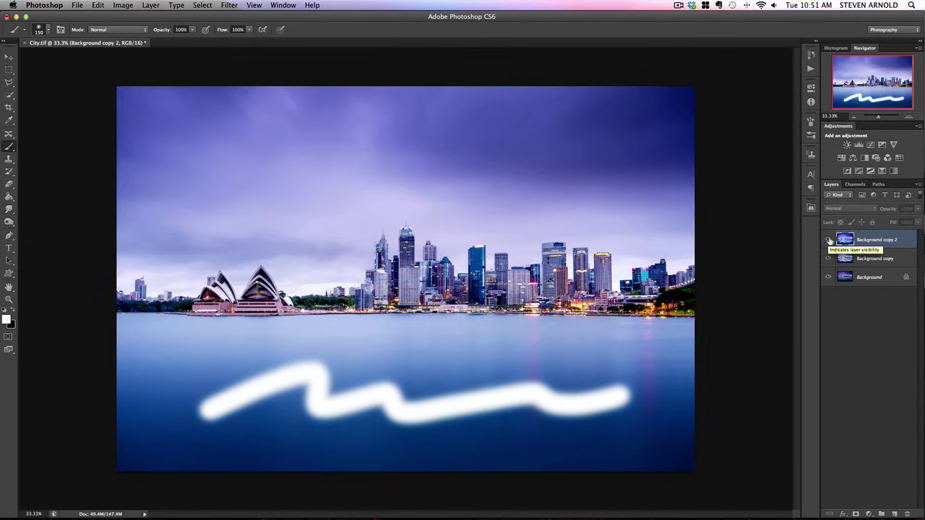
left_click(829, 240)
left_click(829, 240)
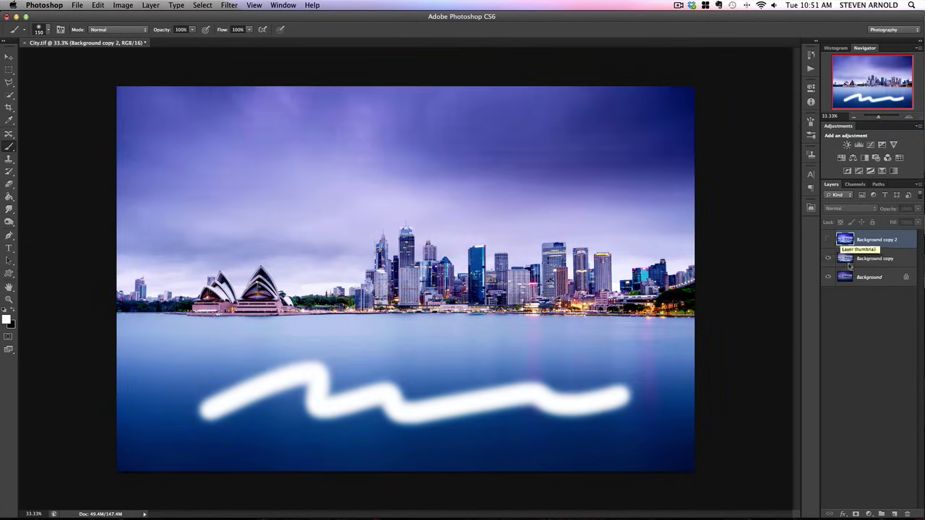
left_click(846, 260)
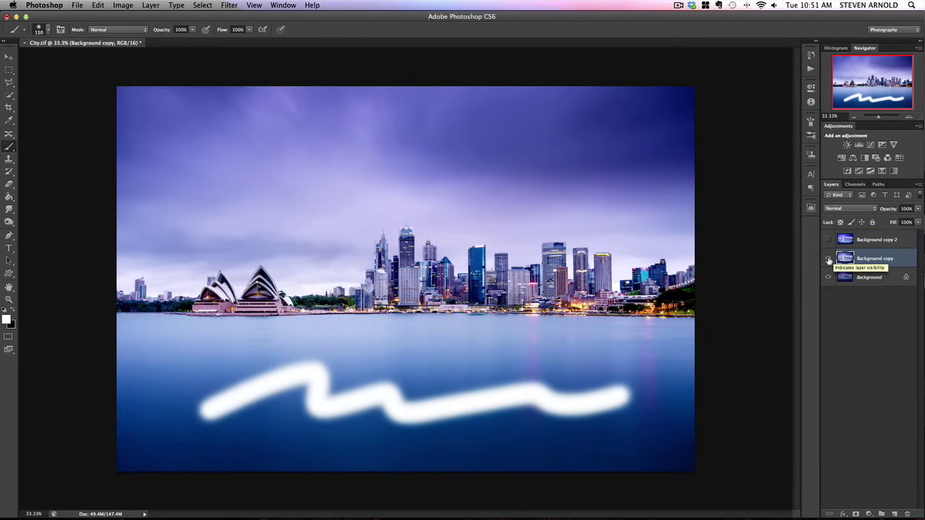
left_click(829, 260)
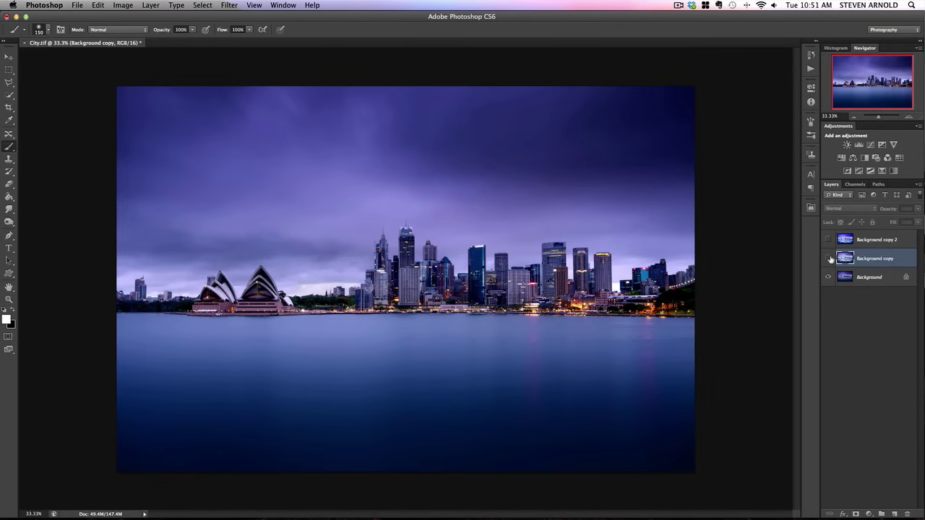
left_click(828, 258)
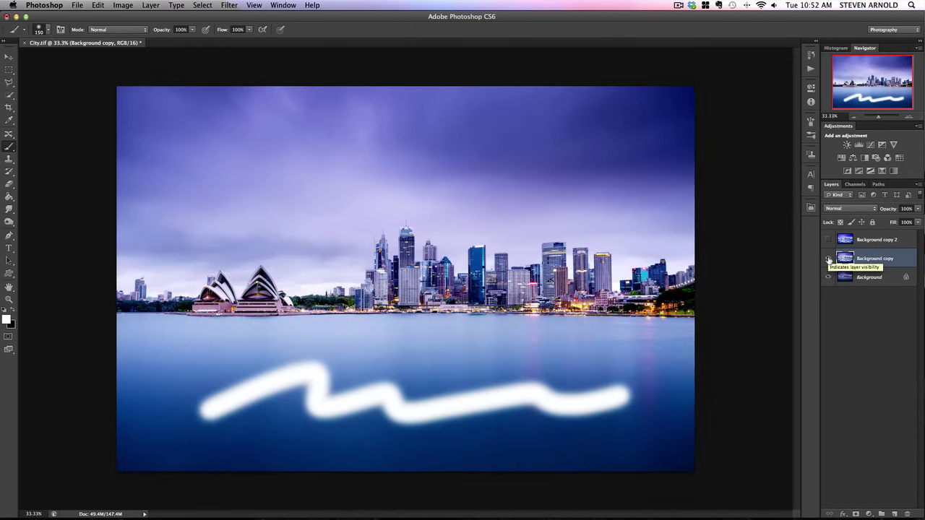
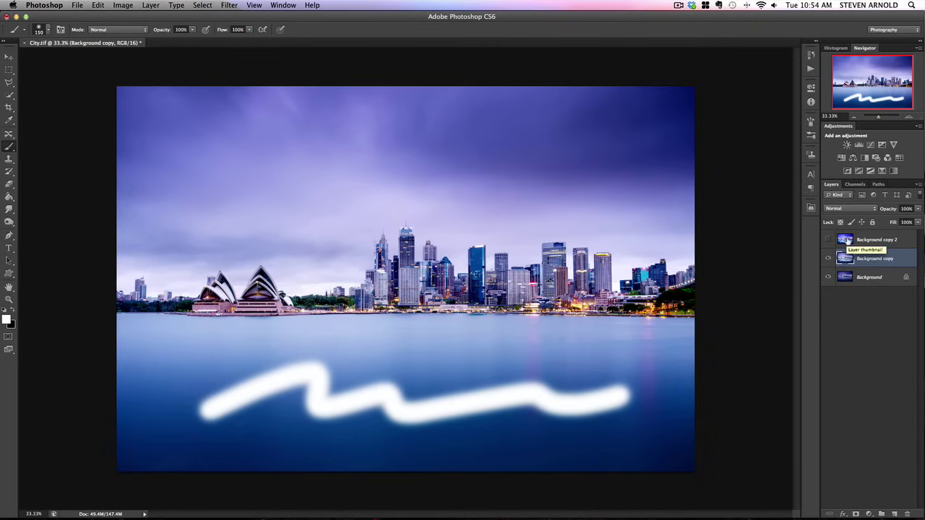
left_click(846, 241)
left_click(828, 240)
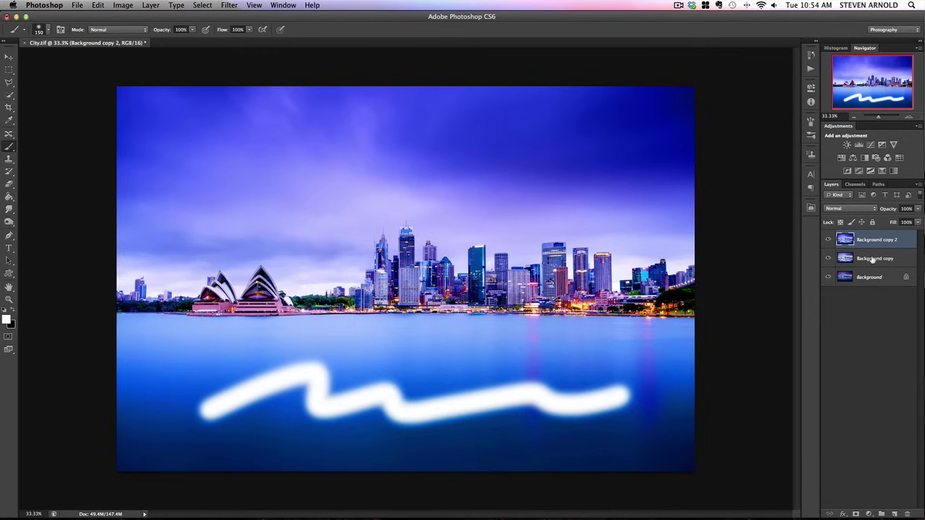
Delete both duplicated layers, Background copy and Background copy 2, leaving only the original Background layer.
left_click(872, 259, "shift")
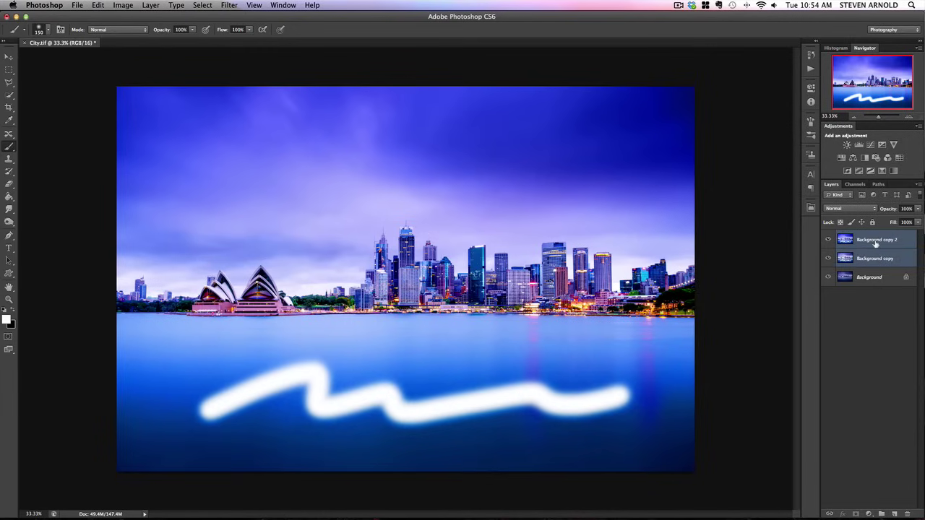
left_click(882, 245)
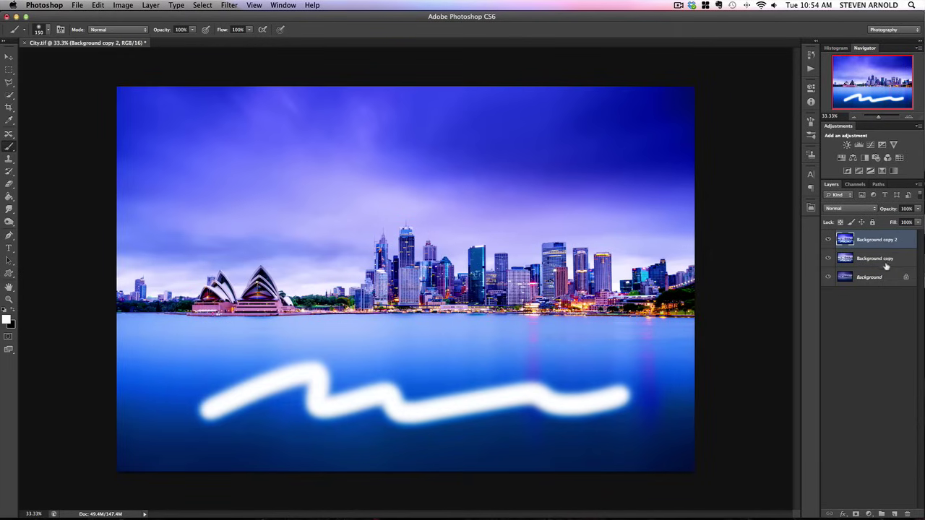
left_click(885, 265, "shift")
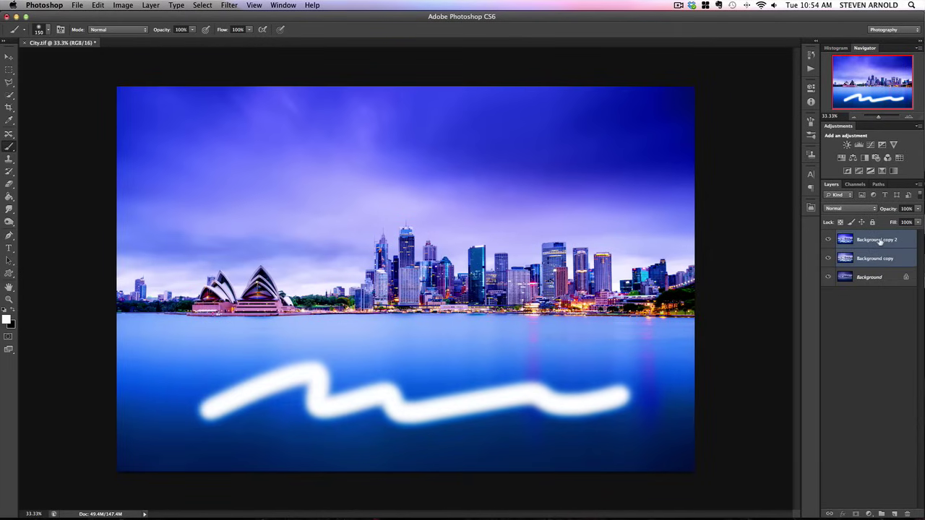
left_click_drag(882, 245, 909, 513)
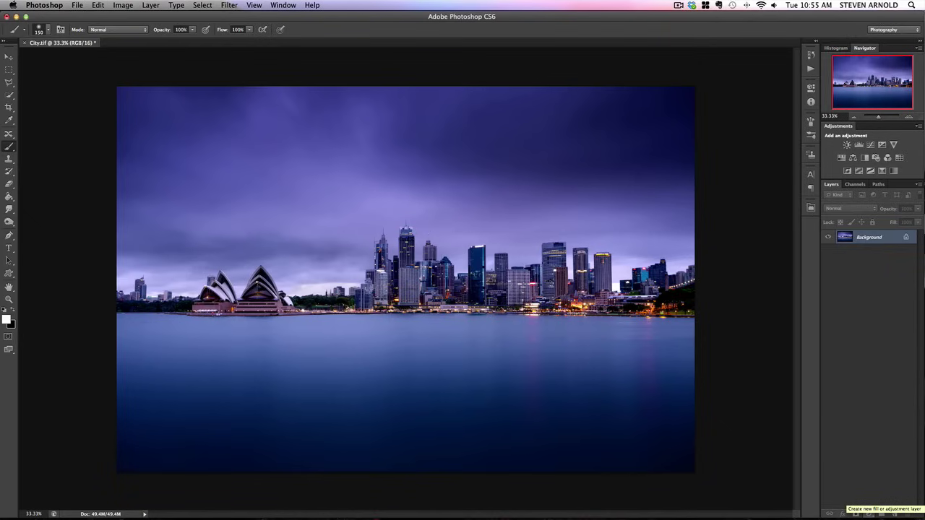
left_click(869, 514)
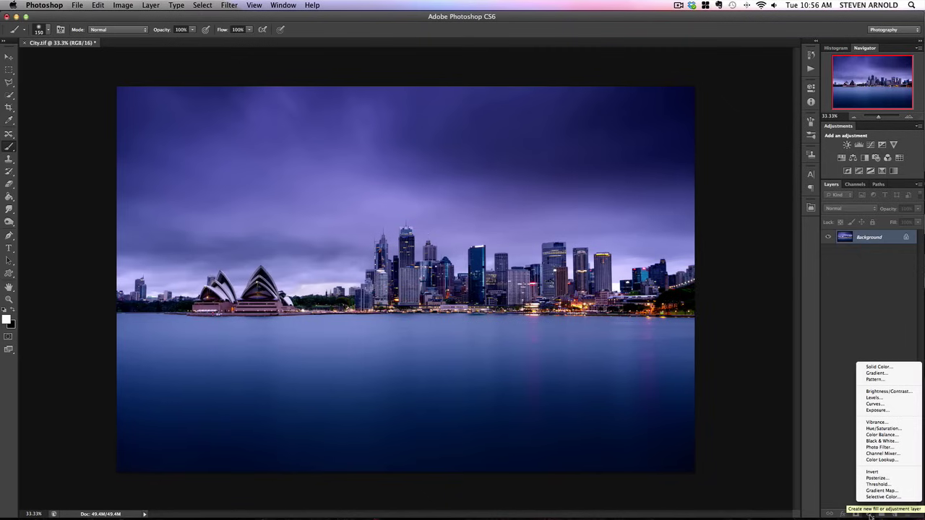
left_click(132, 8)
left_click(130, 7)
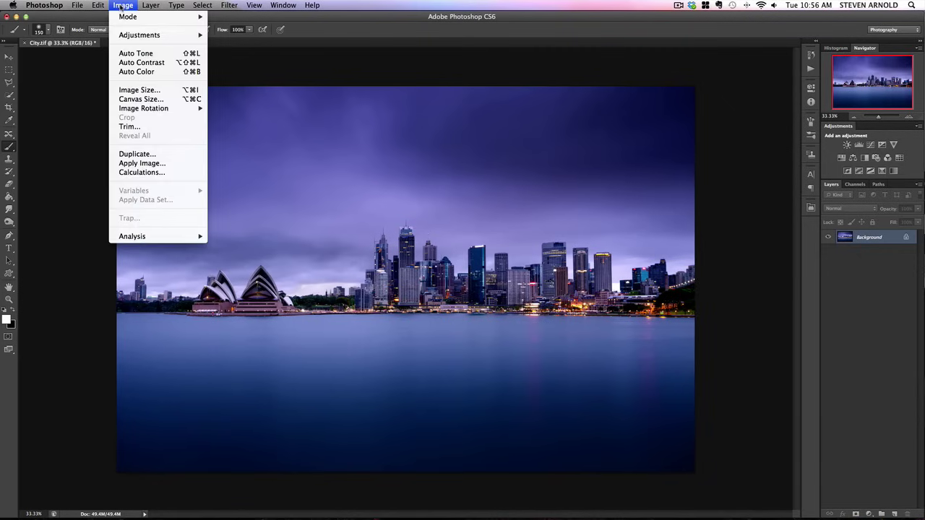
mouse_move(130, 38)
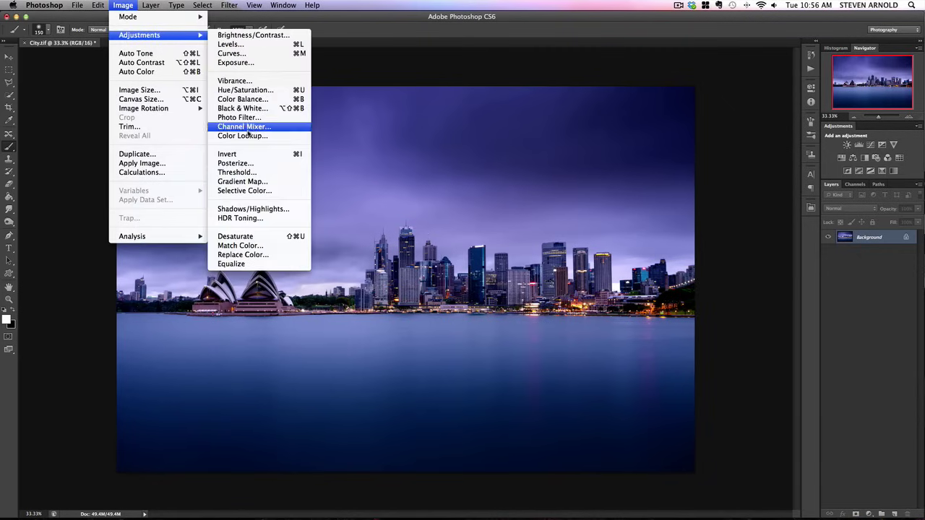
left_click(856, 394)
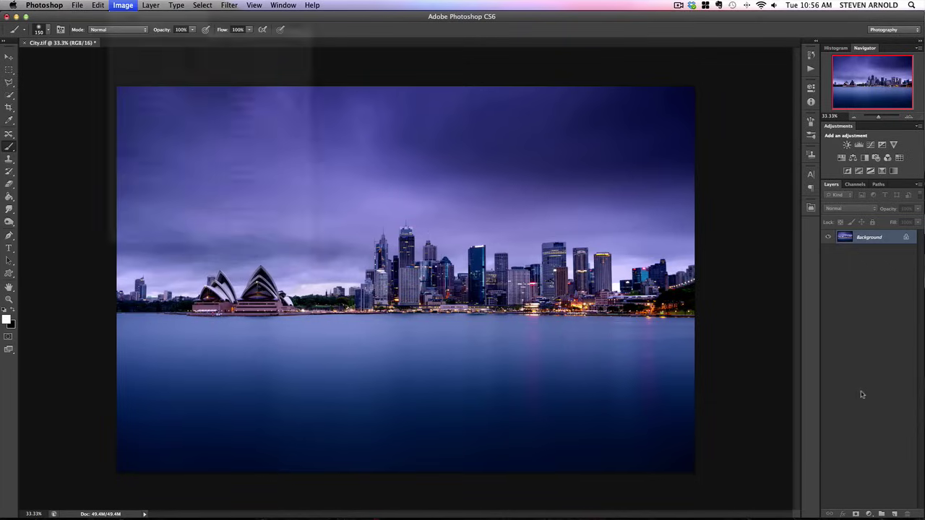
Add a Curves adjustment layer above the Background and raise its RGB midpoint to input 122, output 176.
left_click(869, 513)
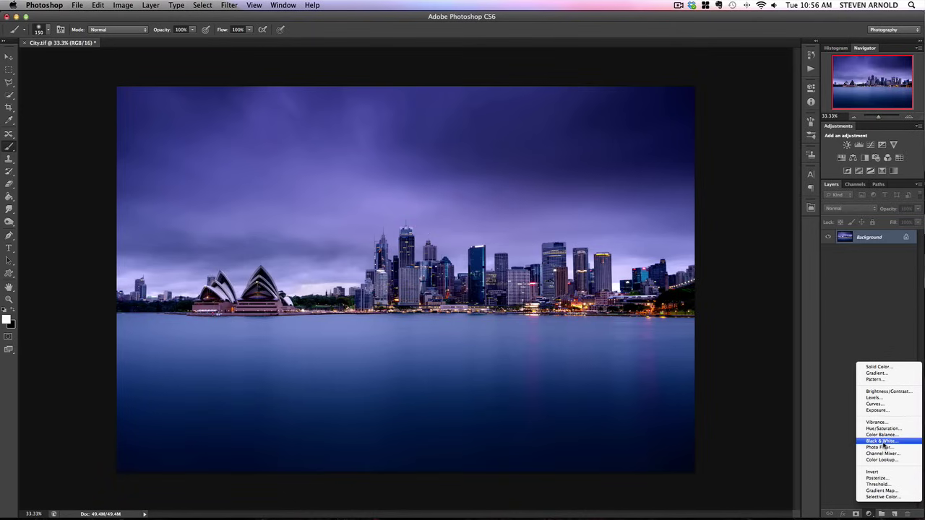
left_click(892, 408)
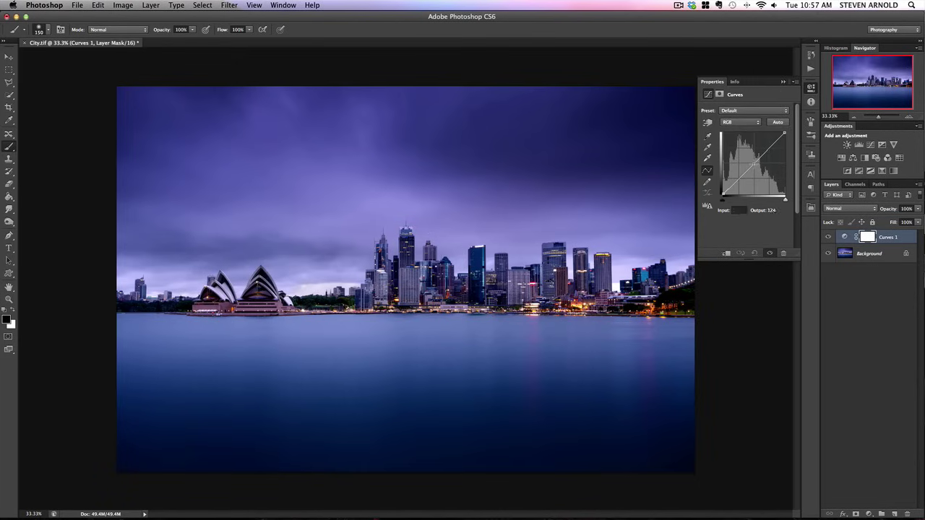
left_click(753, 164)
left_click_drag(753, 164, 752, 151)
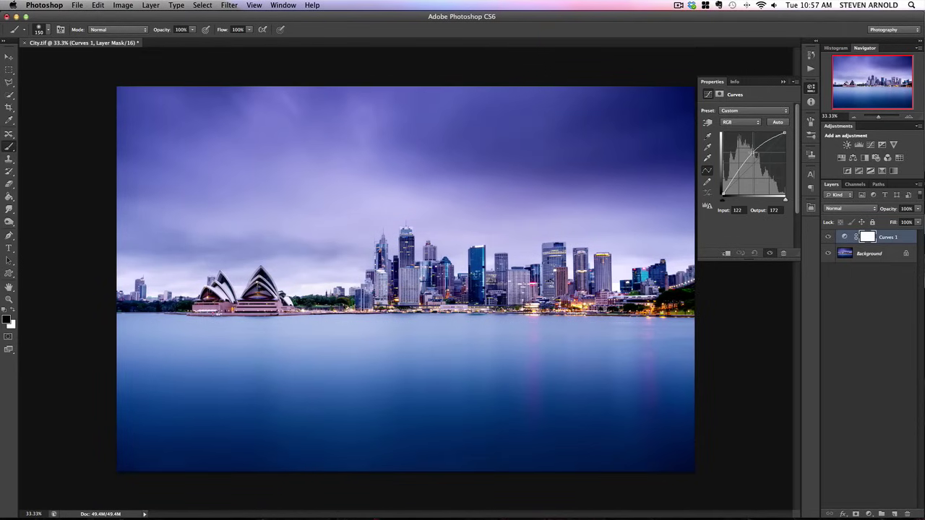
left_click_drag(755, 152, 752, 149)
Compare the brightened photo with the original by hiding and showing the Curves adjustment layer, ending with it visible.
left_click(829, 238)
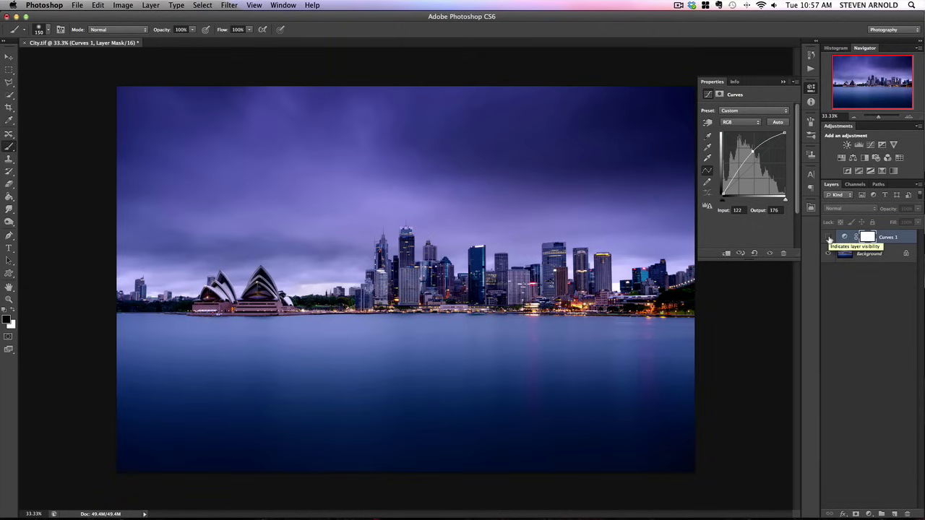
left_click(829, 238)
left_click(829, 239)
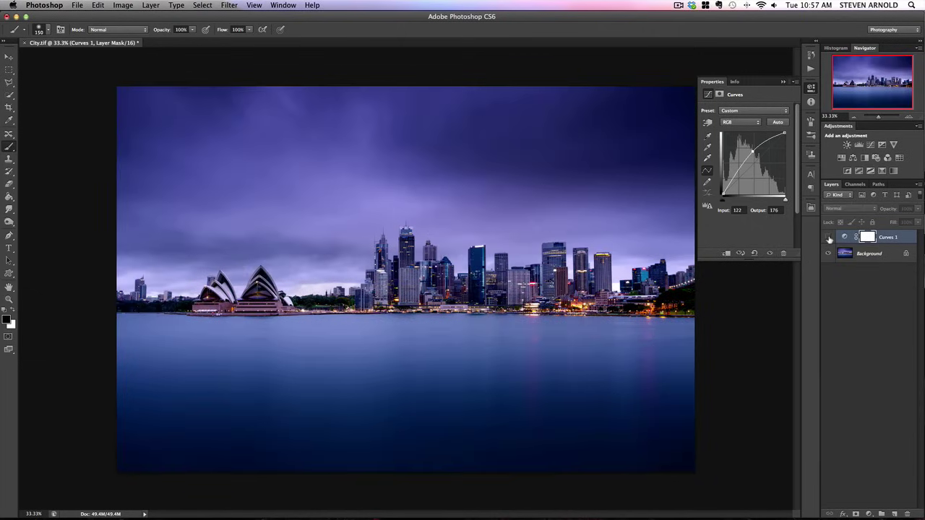
left_click(829, 239)
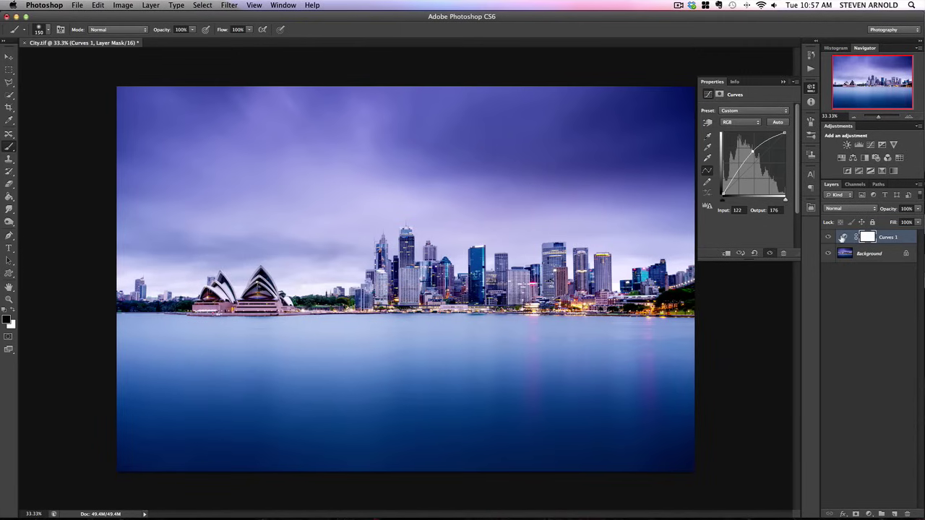
Add a Hue/Saturation adjustment layer above Curves 1 and set the master saturation to +60.
left_click(870, 514)
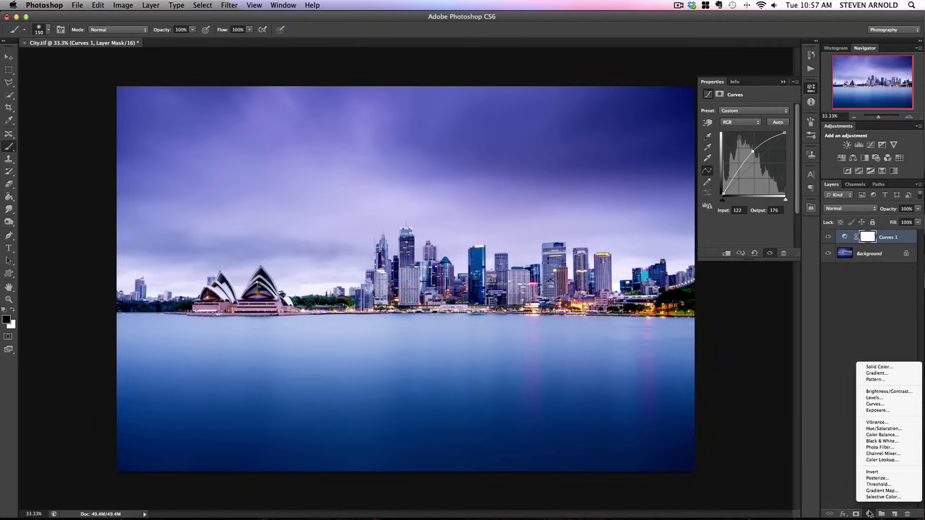
left_click(883, 428)
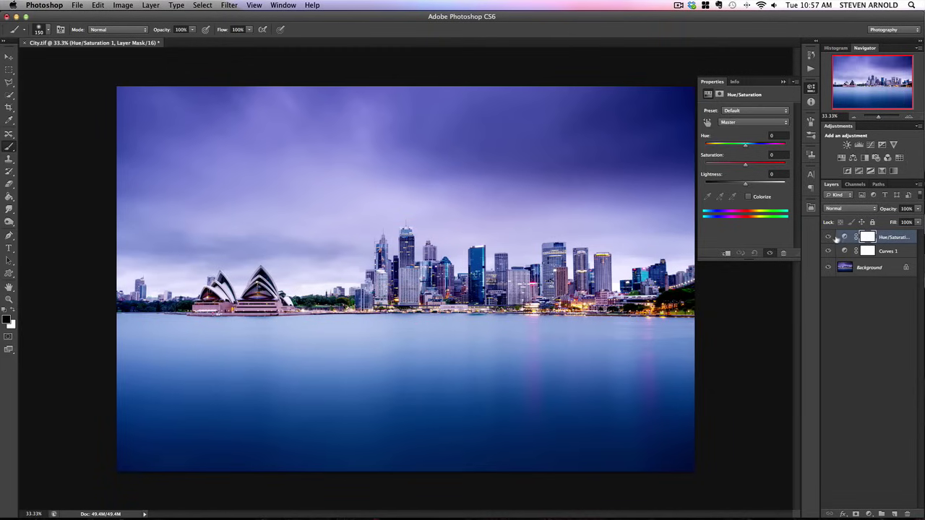
left_click(845, 239)
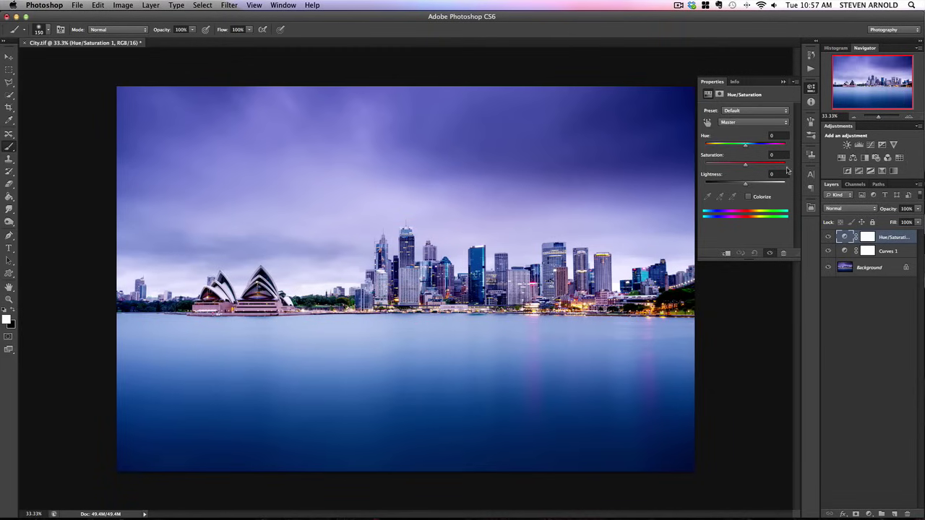
left_click_drag(745, 167, 770, 171)
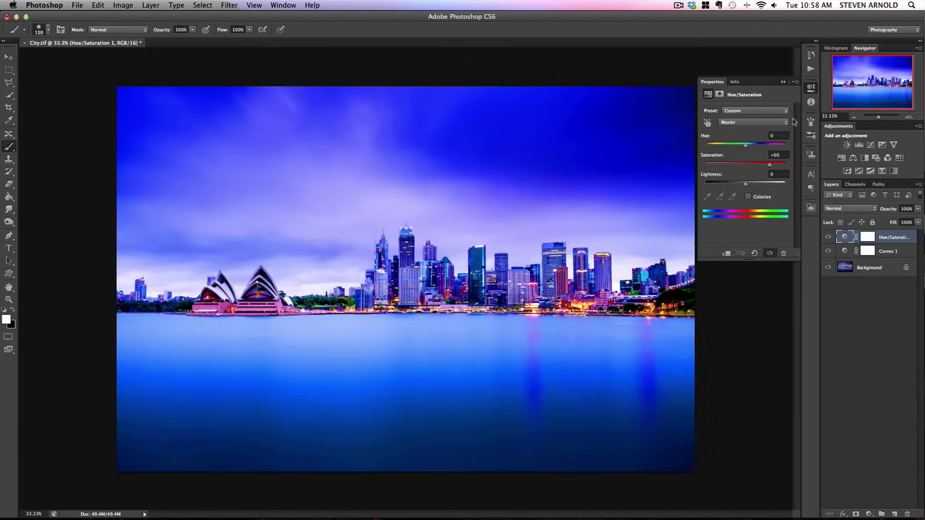
Reopen the Curves 1 adjustment, shift its midpoint toward the highlights, and add a shadow point at input 68, output 102.
left_click(847, 251)
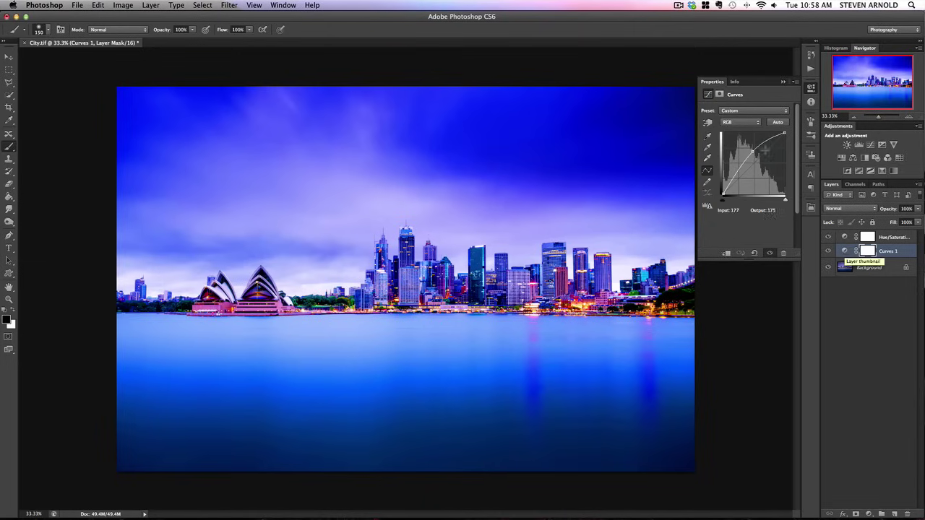
left_click(810, 87)
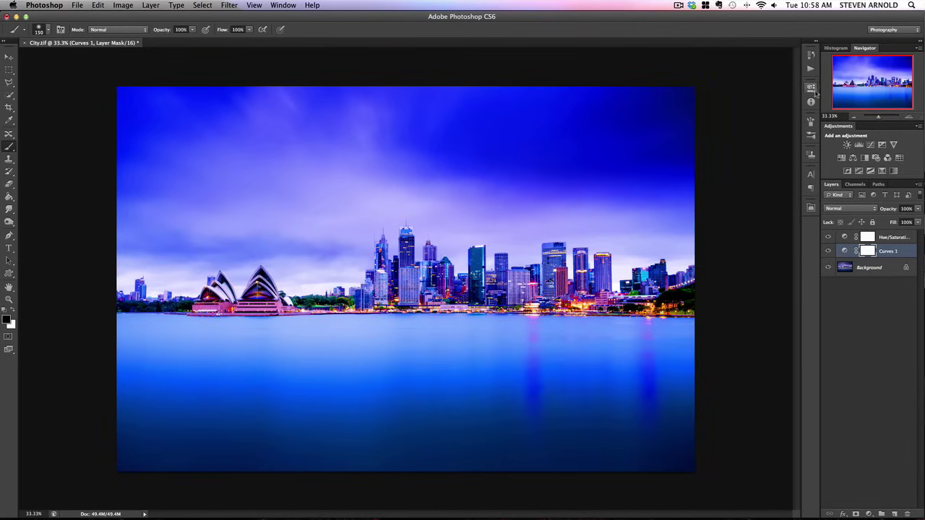
double_click(844, 251)
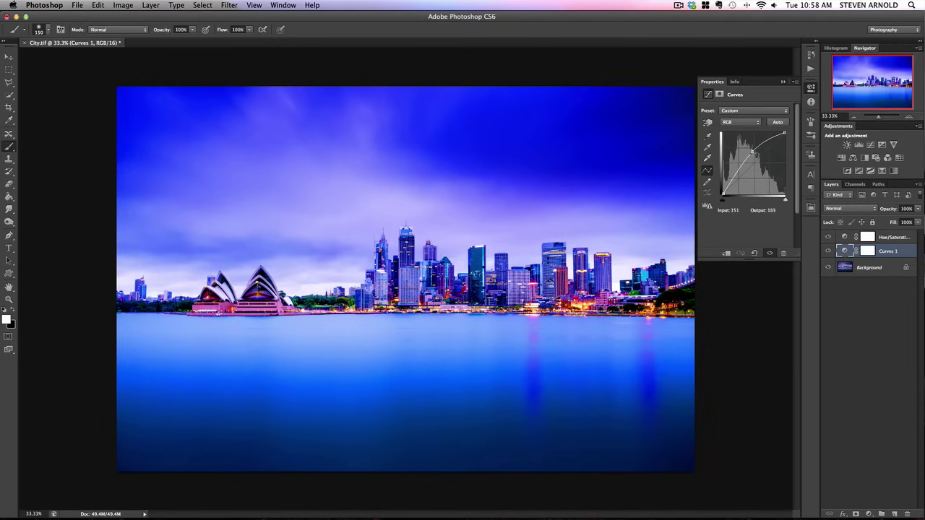
mouse_move(752, 151)
left_mouse_down()
mouse_move(752, 164)
mouse_move(761, 147)
left_mouse_up()
mouse_move(738, 177)
left_mouse_down()
mouse_move(760, 148)
mouse_move(738, 169)
left_mouse_up()
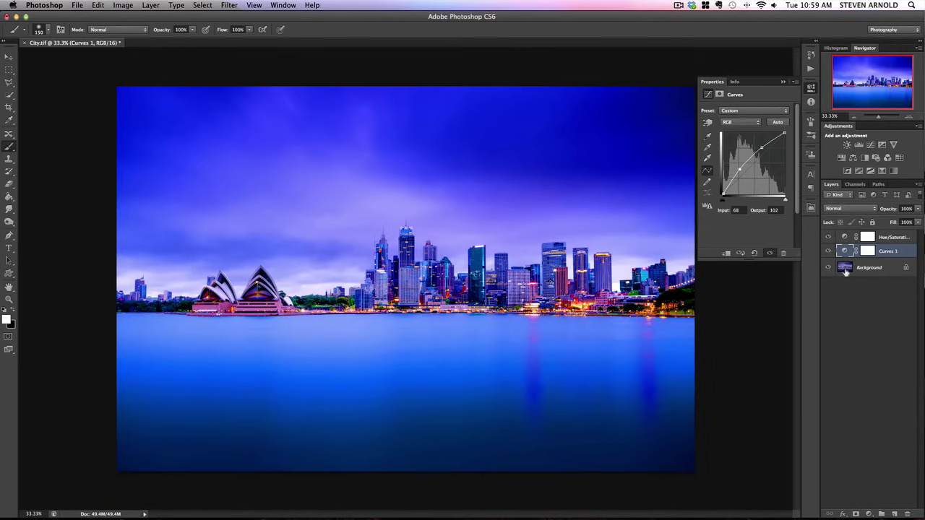
Compare the saturated photo with and without the Curves 1 adjustment, ending with both adjustment layers visible.
left_click(827, 252)
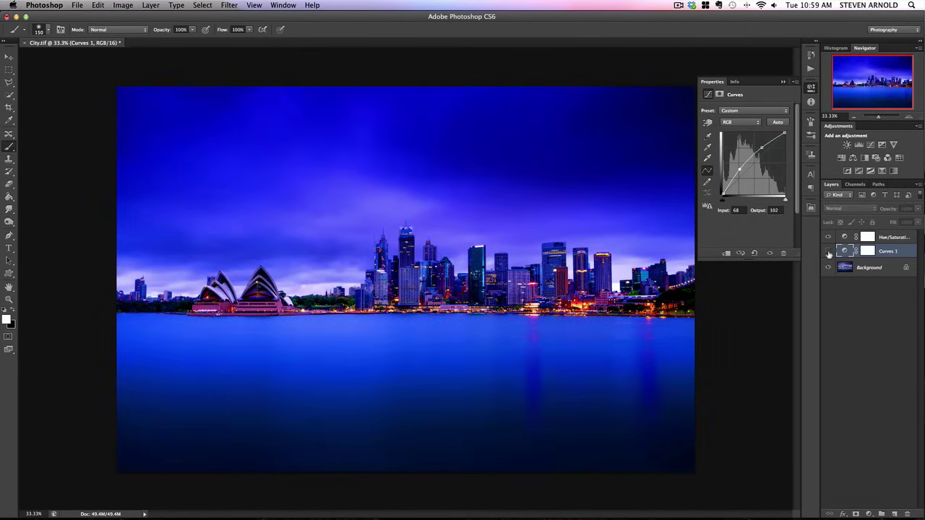
left_click(844, 239)
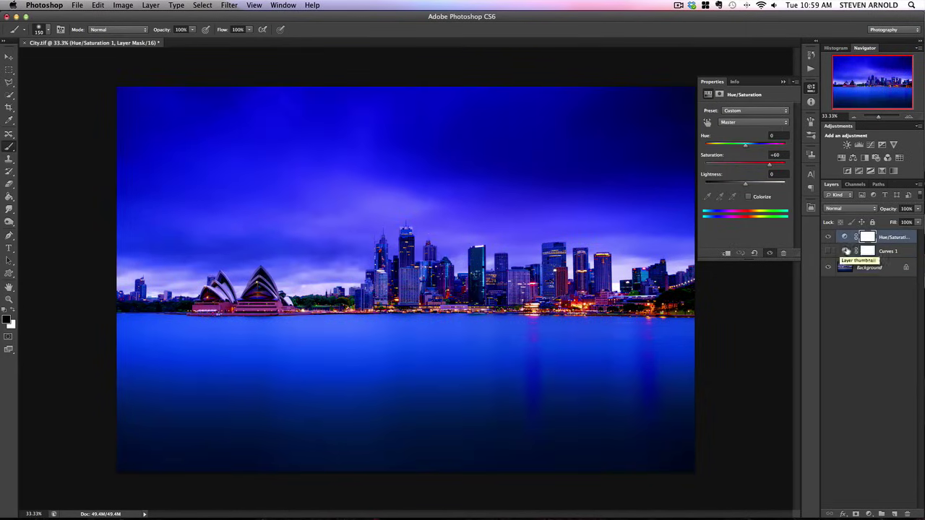
left_click(828, 251)
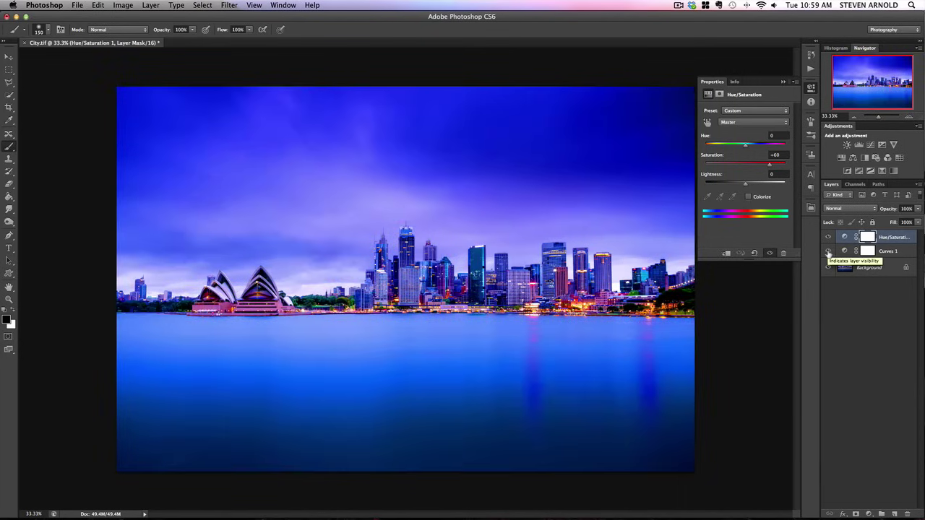
left_click(827, 252)
left_click(828, 252)
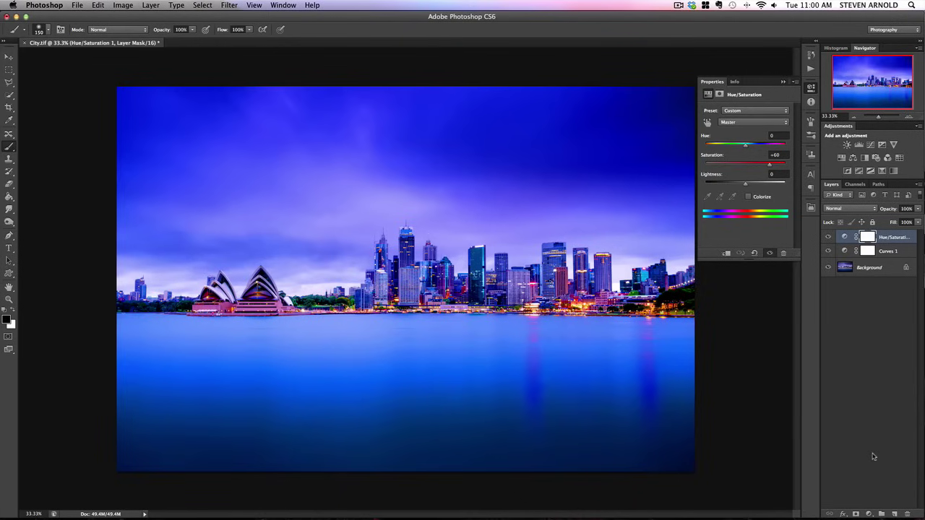
left_click(869, 513)
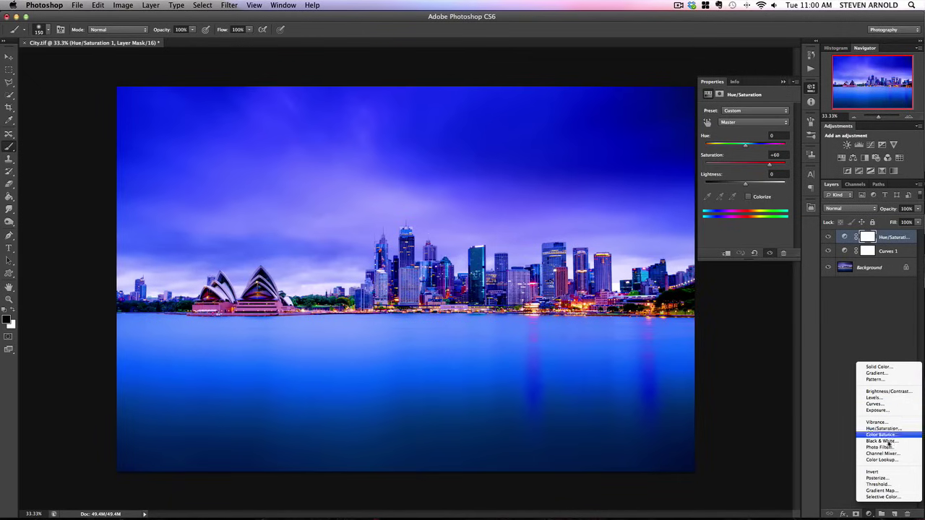
left_click(874, 323)
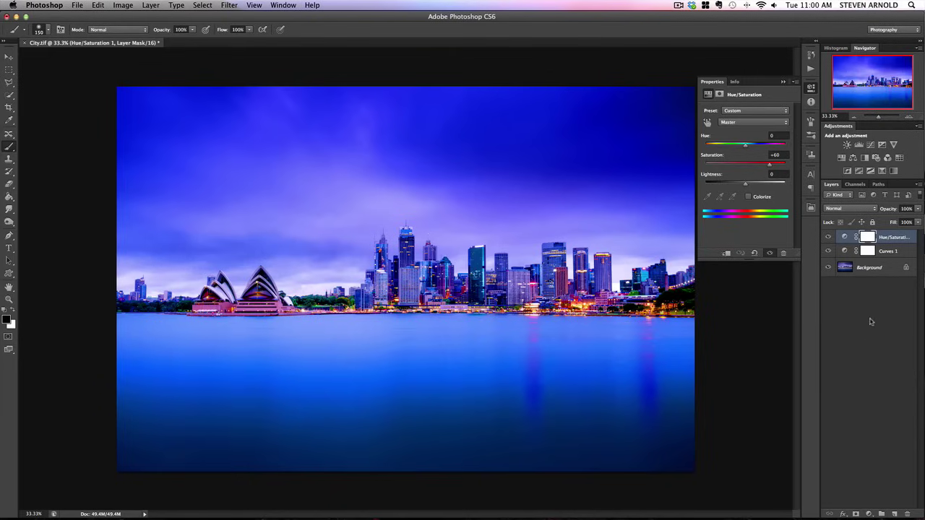
left_click(827, 251)
left_click(828, 250)
Remove the shadow point from the Curves 1 curve, keeping only the upper point.
left_click(844, 251)
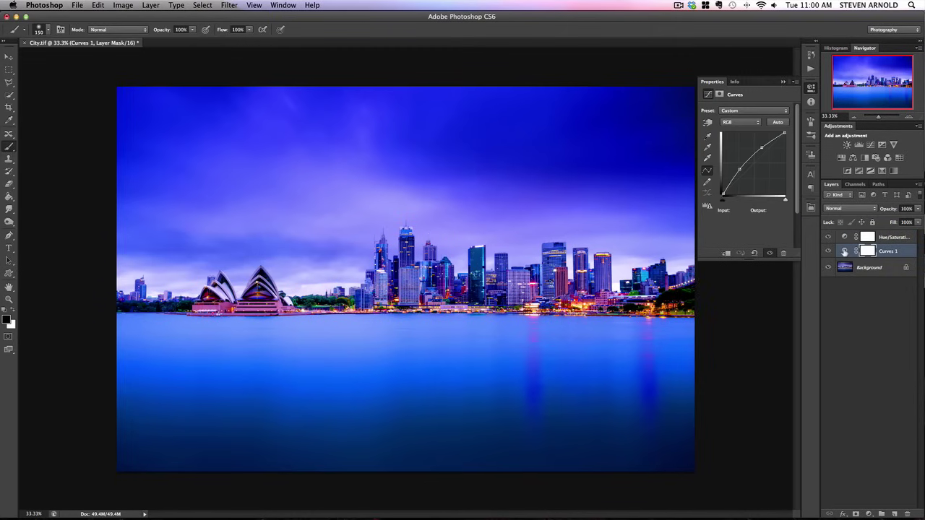
left_click_drag(736, 168, 740, 169)
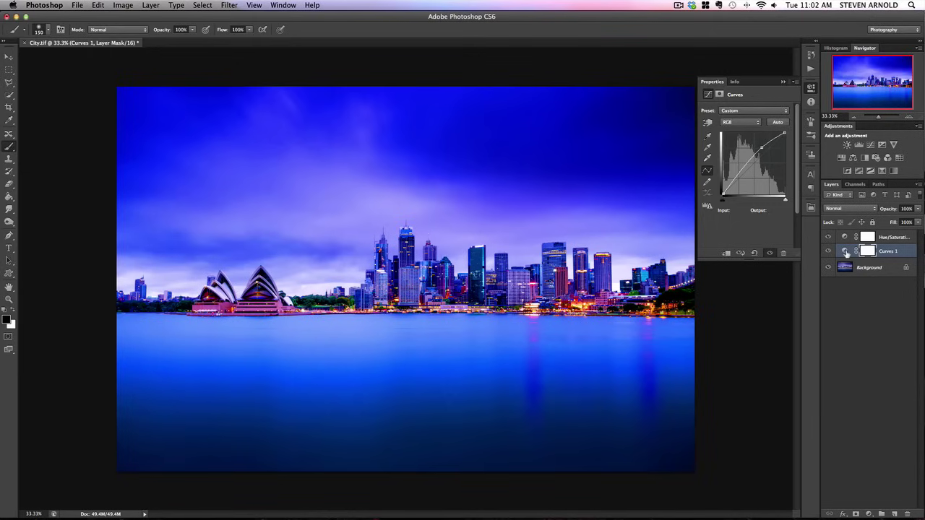
left_click(846, 250)
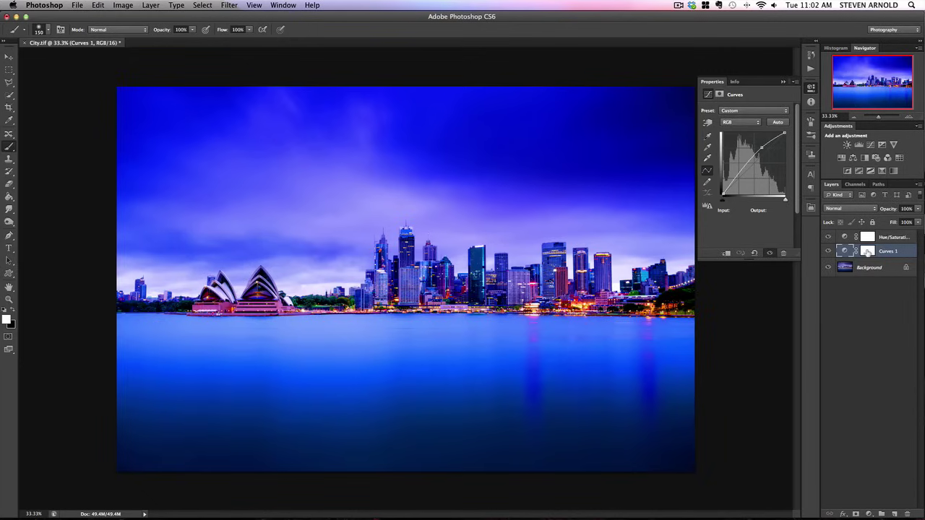
Target the Curves 1 layer mask and enlarge the brush to a size of 1000.
left_click(867, 250)
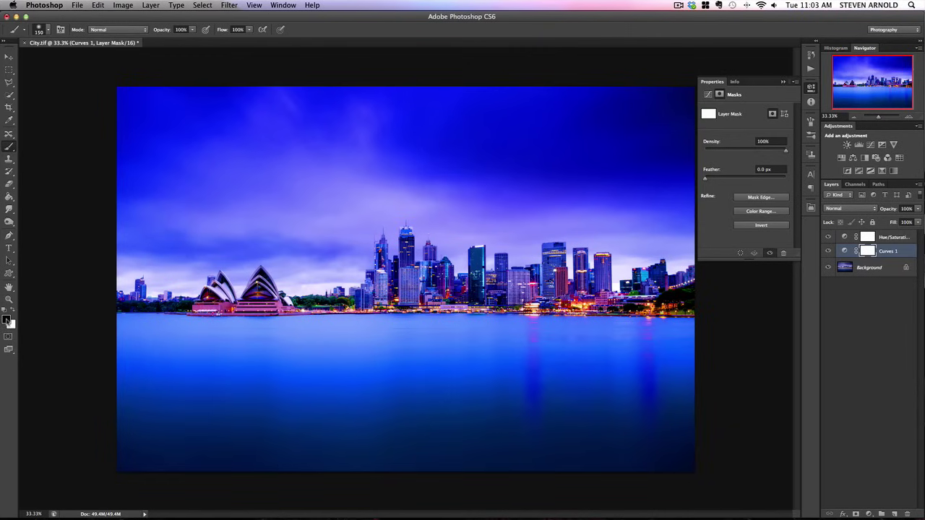
key("x")
key("bracketright")
key("bracketright")
key("bracketright")
key("bracketright")
key("bracketright")
key("bracketright")
key("bracketright")
key("bracketright")
key("bracketright")
key("bracketright")
key("bracketright")
Raise the Curves 1 curve's upper point to input 156, output 202, and target the layer's mask again.
left_click(844, 251)
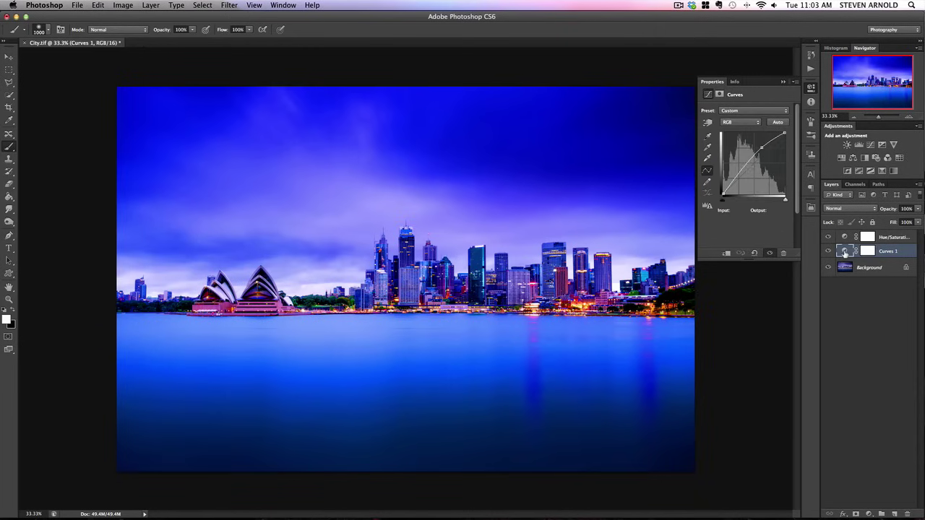
left_click_drag(761, 148, 760, 145)
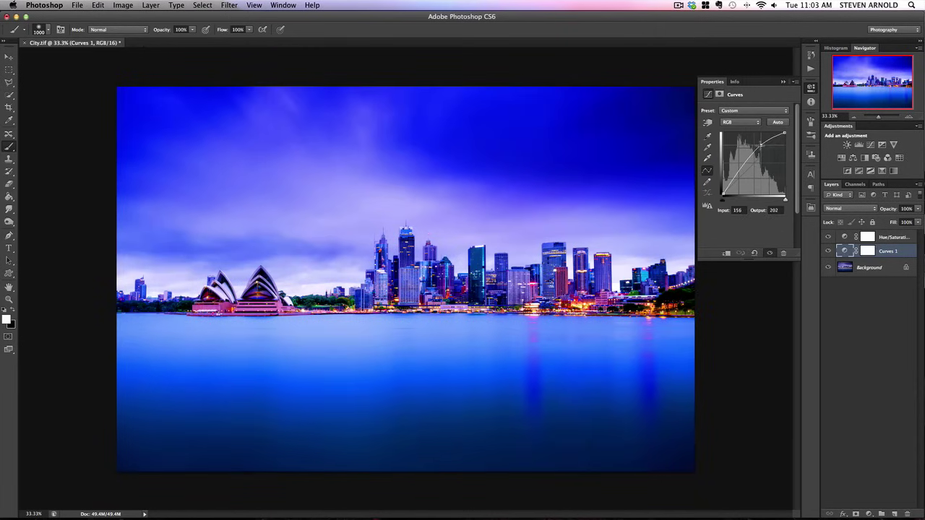
left_click(844, 251)
left_click(868, 251)
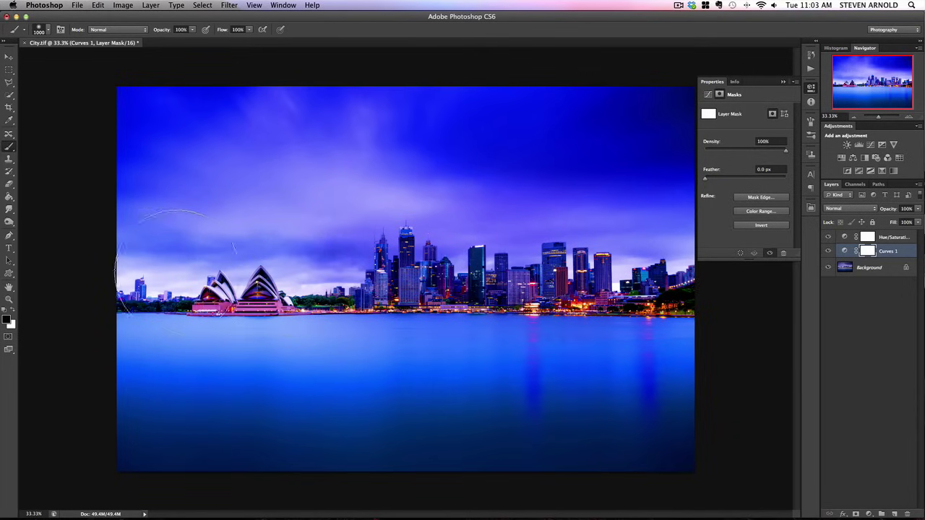
Paint black on the Curves 1 layer mask in a horizontal band across the full width of the skyline.
left_click_drag(154, 269, 320, 269)
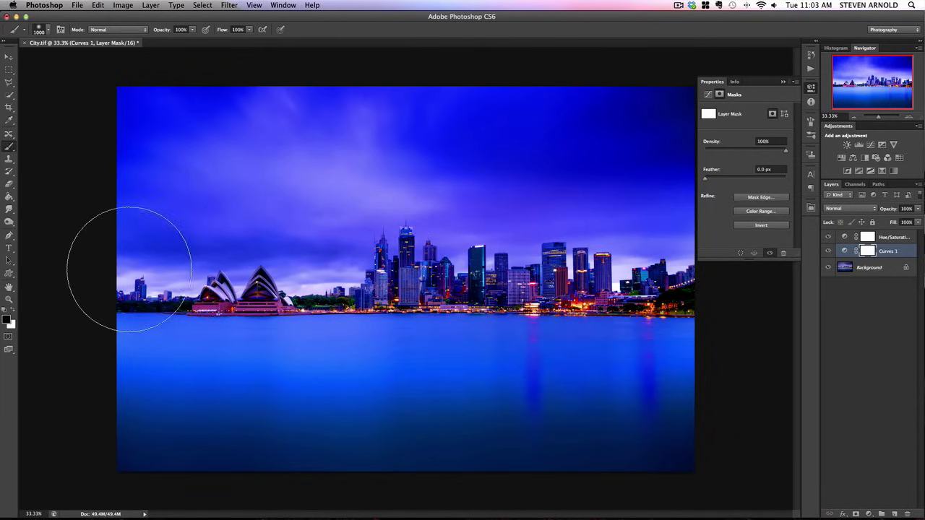
mouse_move(128, 269)
left_mouse_down()
mouse_move(553, 279)
mouse_move(671, 271)
left_mouse_up()
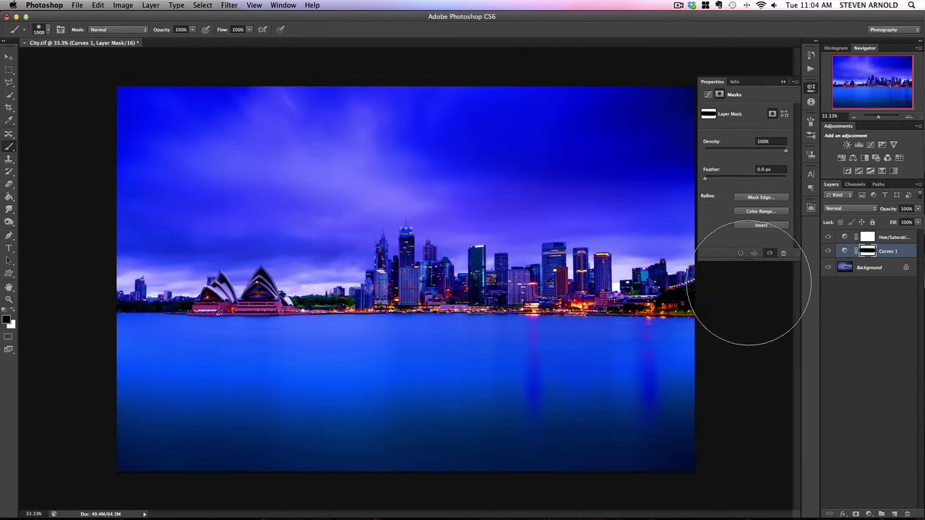
left_click(867, 252)
Compare the photo with and without the Curves 1 layer to check the masked skyline, ending with the layer visible.
left_click(829, 252)
left_click(828, 252)
left_click(829, 252)
left_click(828, 252)
left_click(828, 252)
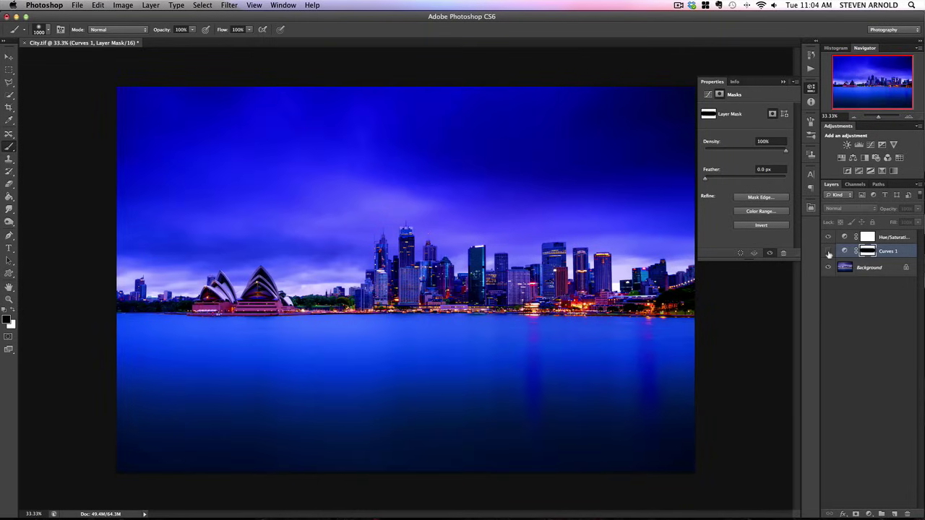
left_click(829, 252)
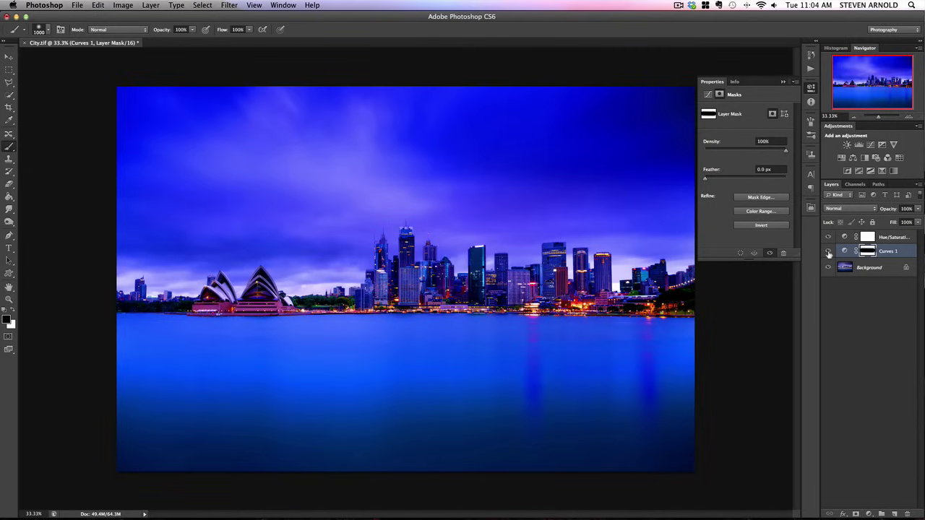
left_click(828, 252)
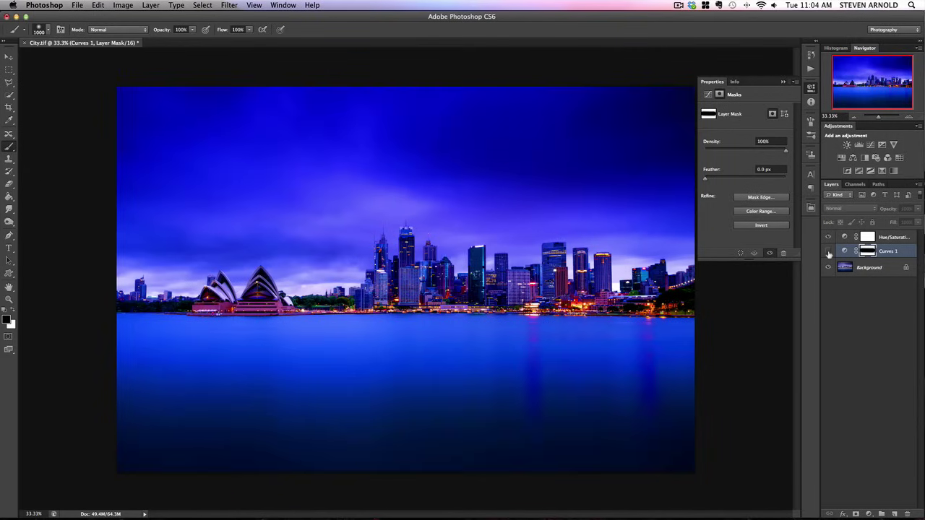
left_click(829, 253)
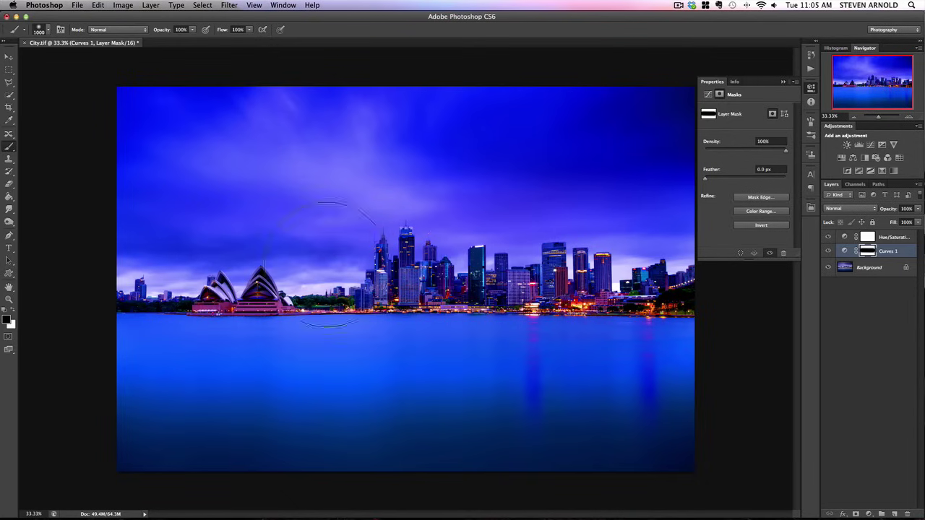
left_click(845, 252)
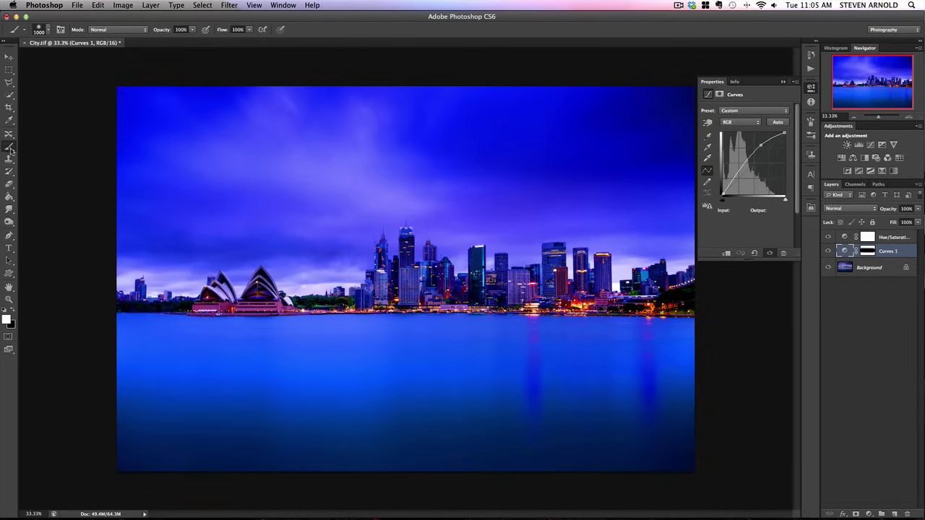
left_click(7, 318)
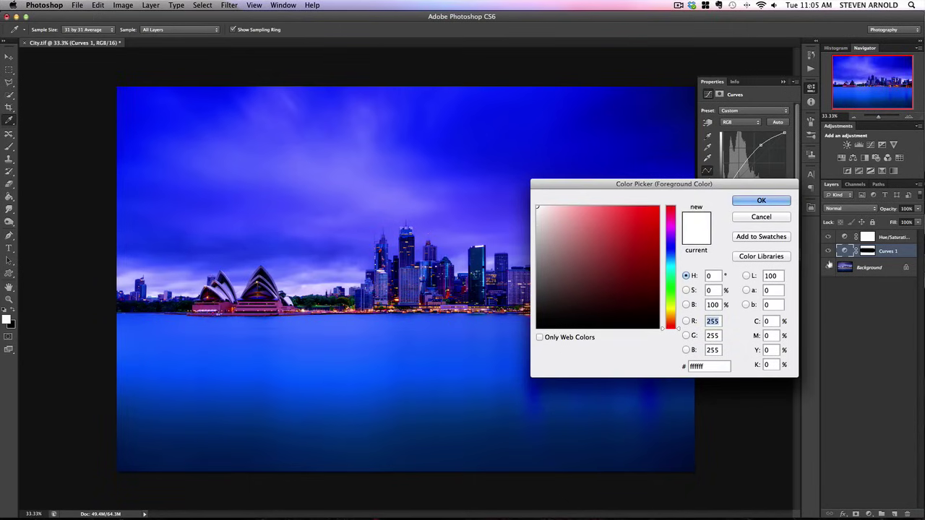
left_click(769, 219)
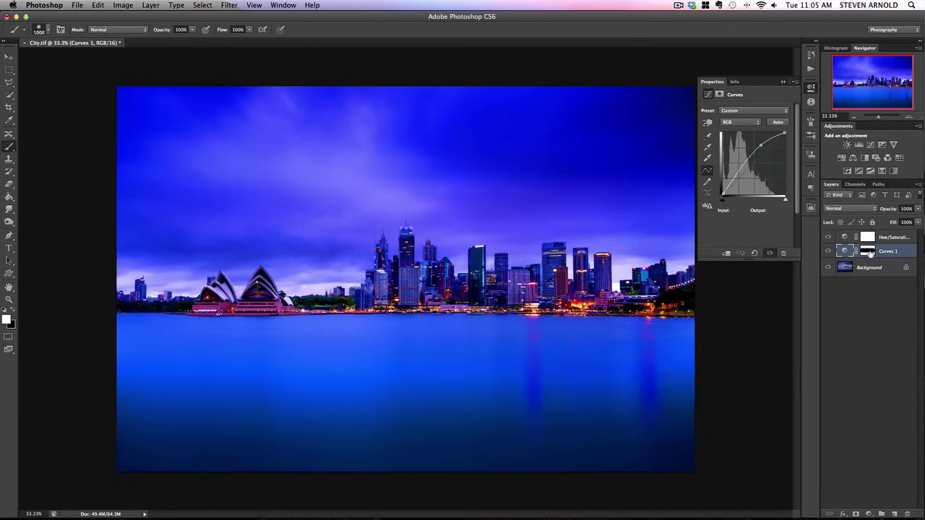
Switch the foreground color to white and paint over the left half of the black band on the Curves 1 layer mask.
left_click(869, 252)
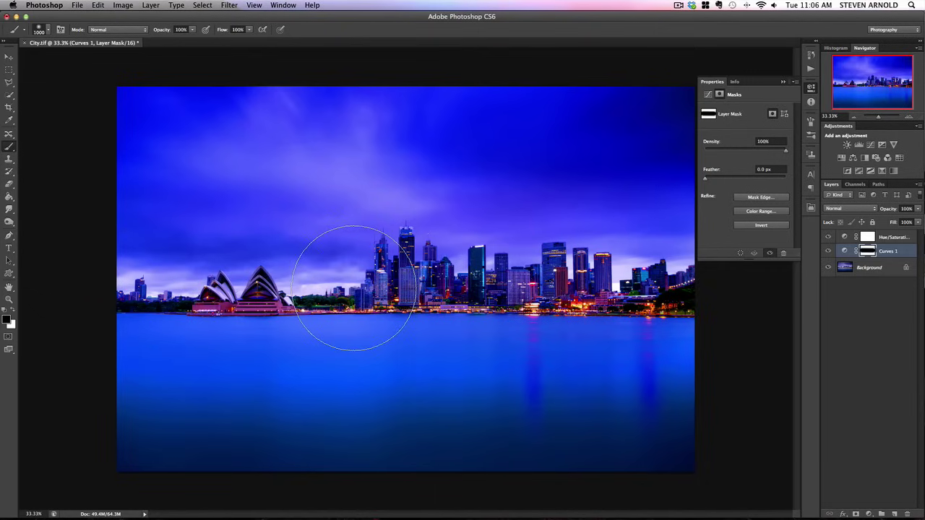
left_click(13, 311)
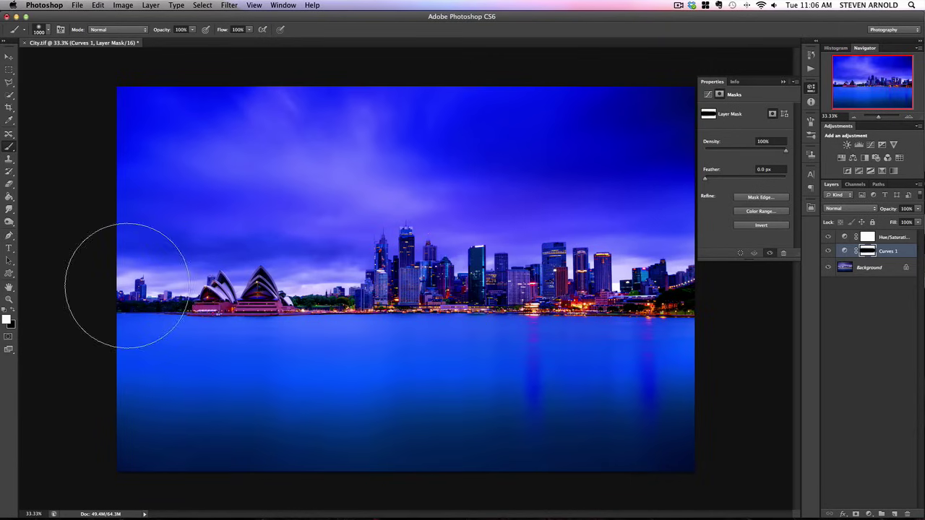
mouse_move(99, 289)
left_mouse_down()
mouse_move(368, 290)
mouse_move(368, 263)
mouse_move(371, 284)
mouse_move(365, 249)
mouse_move(359, 323)
mouse_move(318, 228)
mouse_move(293, 306)
mouse_move(223, 208)
mouse_move(202, 296)
mouse_move(150, 201)
mouse_move(143, 345)
mouse_move(130, 197)
left_mouse_up()
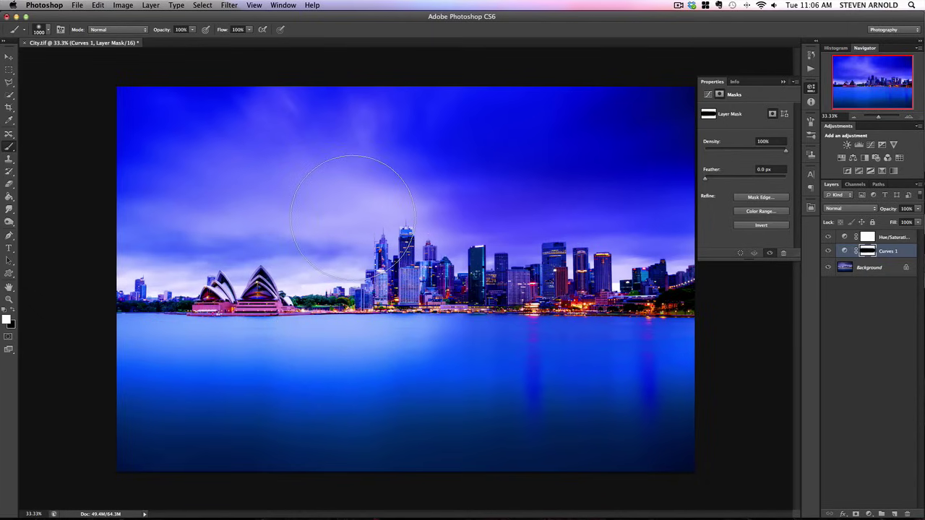
left_click_drag(361, 216, 353, 217)
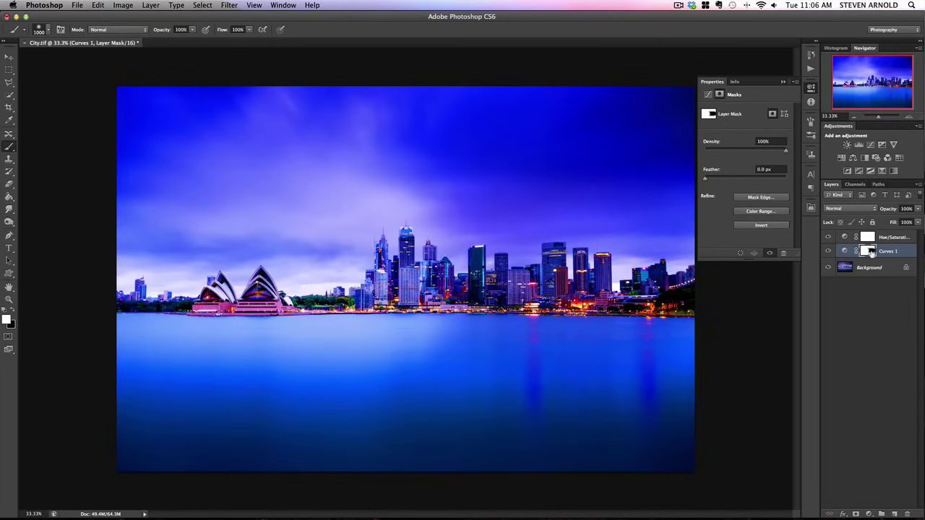
Toggle the Curves 1 layer's visibility to examine the effect of the repainted mask, leaving the layer visible.
left_click(828, 251)
left_click(828, 251)
left_click(828, 251)
left_click(828, 251)
left_click(828, 250)
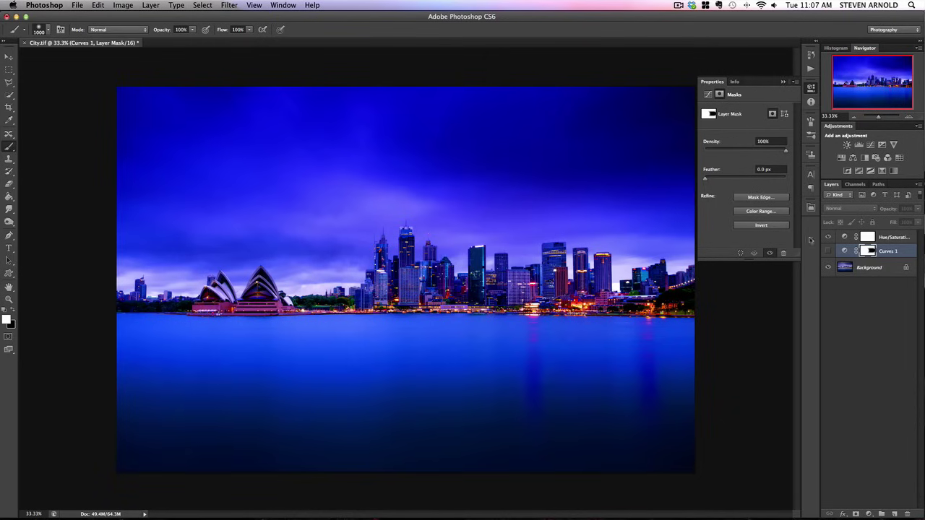
left_click(828, 251)
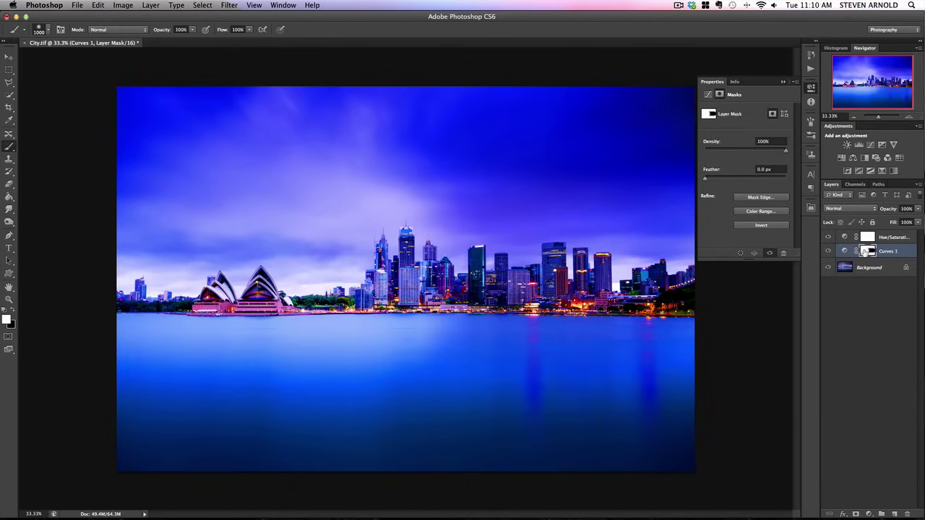
Review the Curves 1 and Hue/Saturation settings, and compare the photo with and without the Hue/Saturation layer, leaving it visible.
left_click(845, 250)
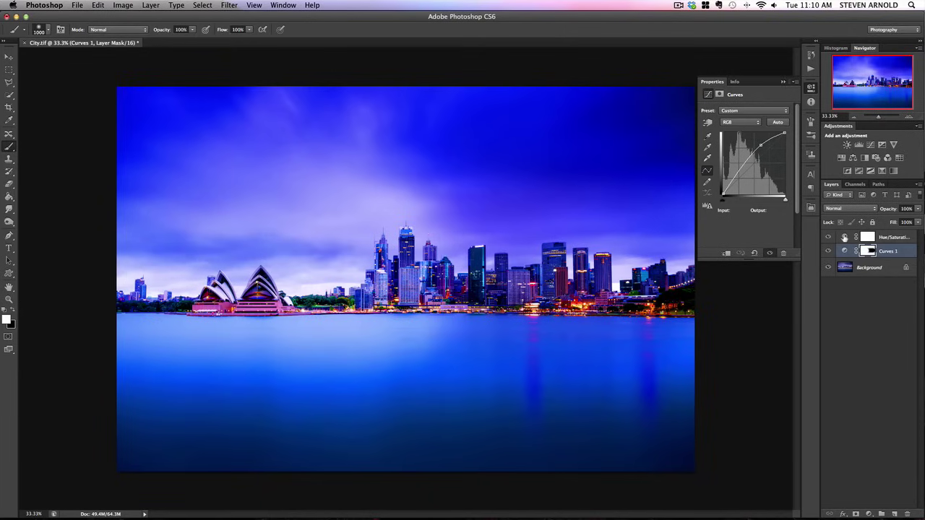
left_click(845, 238)
left_click(829, 239)
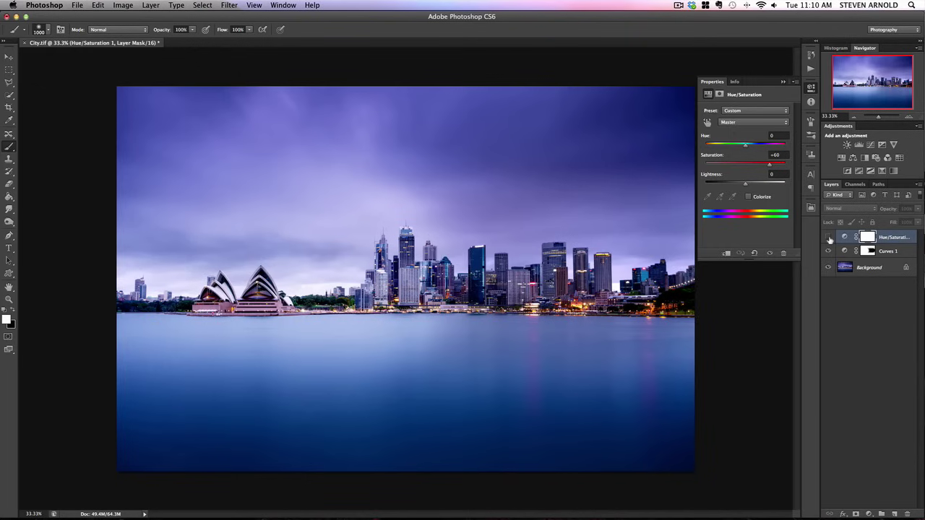
left_click(829, 238)
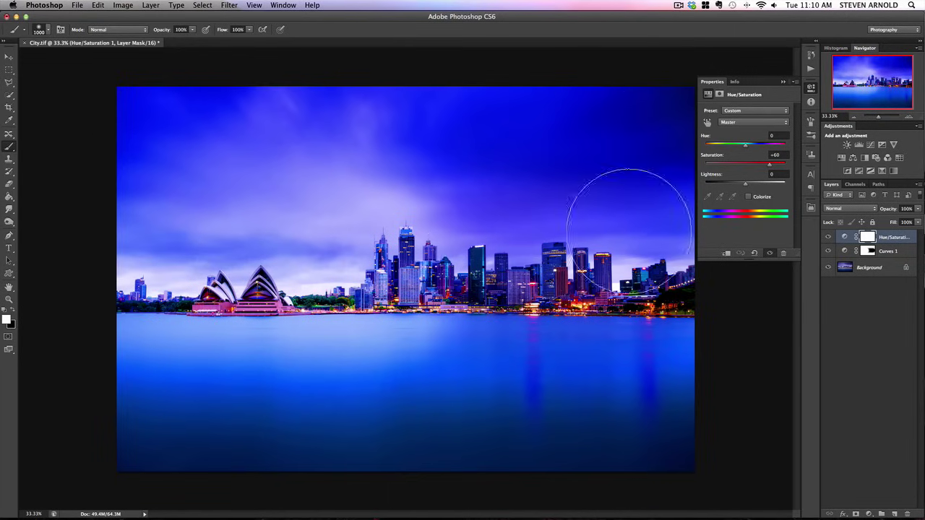
Paint black on the Hue/Saturation layer mask over the sky and the water, leaving the skyline unpainted.
left_click(13, 309)
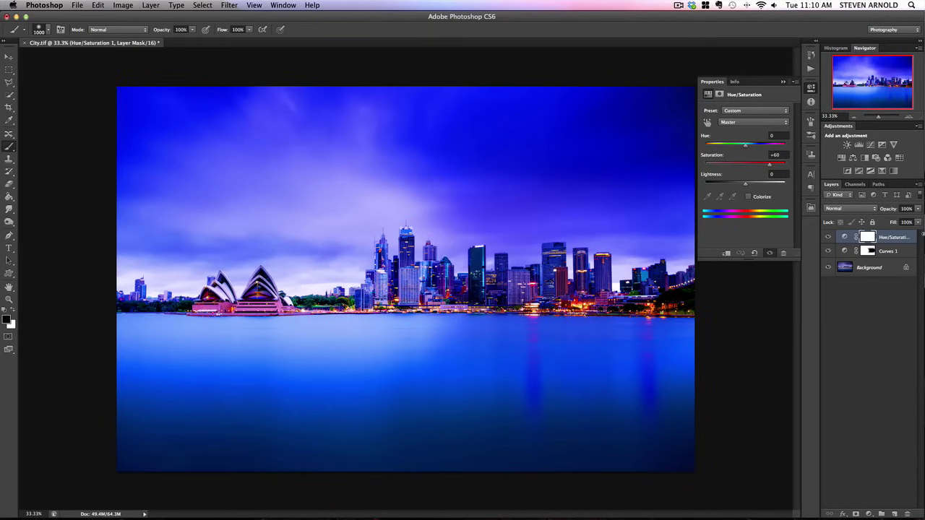
left_click(869, 238)
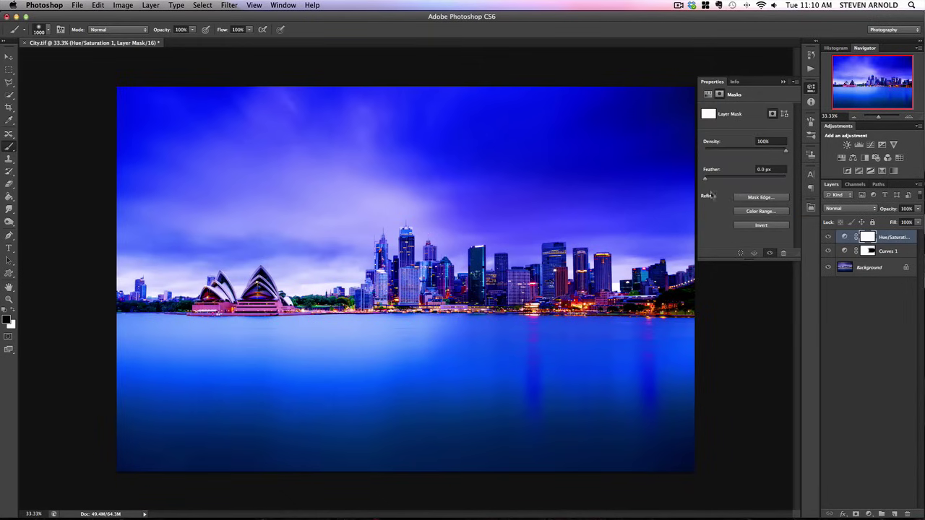
mouse_move(593, 159)
left_mouse_down()
mouse_move(479, 166)
mouse_move(621, 183)
mouse_move(173, 122)
mouse_move(338, 124)
mouse_move(73, 118)
left_mouse_up()
mouse_move(155, 191)
left_mouse_down()
mouse_move(496, 113)
mouse_move(659, 121)
mouse_move(370, 113)
mouse_move(604, 121)
mouse_move(638, 168)
mouse_move(691, 195)
left_mouse_up()
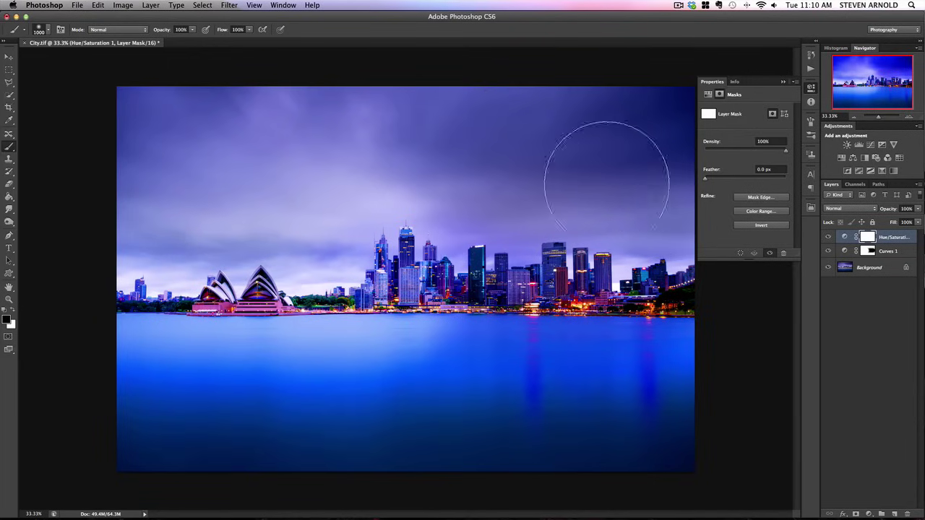
mouse_move(160, 132)
left_mouse_down()
mouse_move(665, 123)
mouse_move(673, 181)
mouse_move(682, 184)
left_mouse_up()
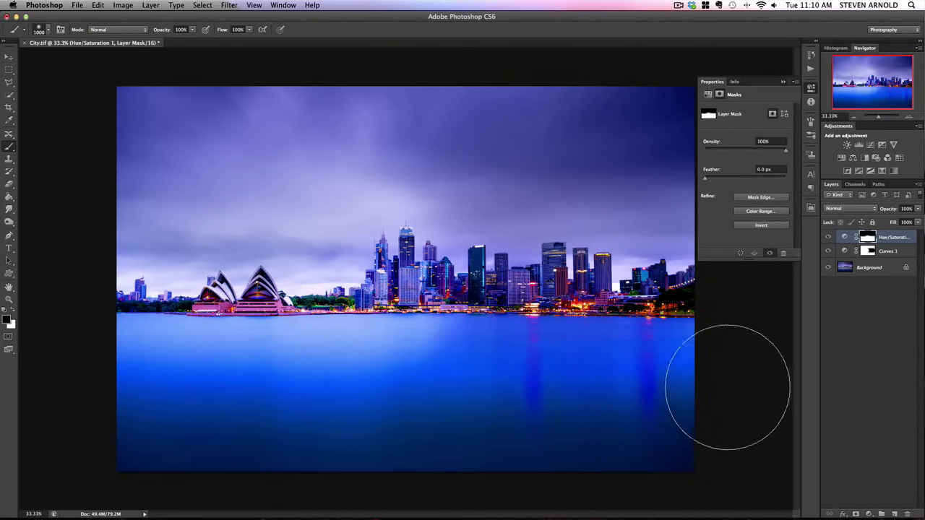
mouse_move(727, 387)
left_mouse_down()
mouse_move(621, 379)
mouse_move(58, 383)
left_mouse_up()
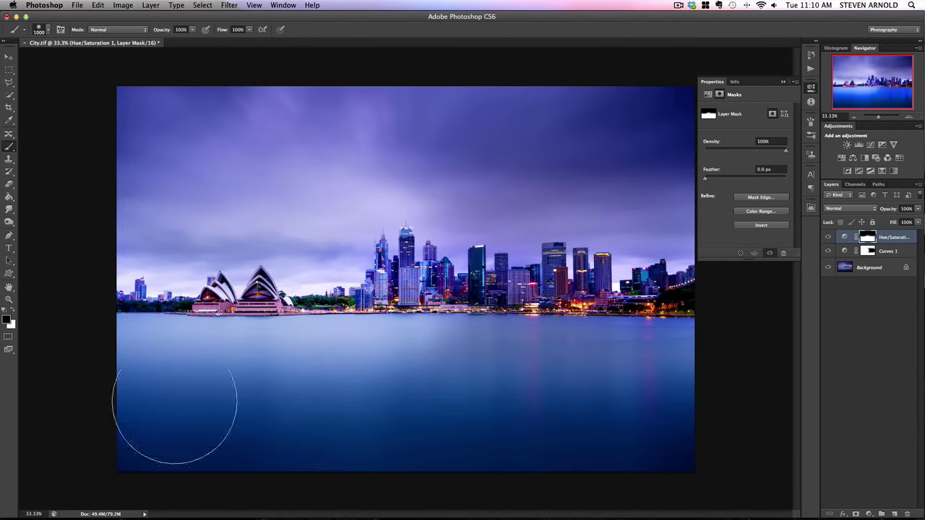